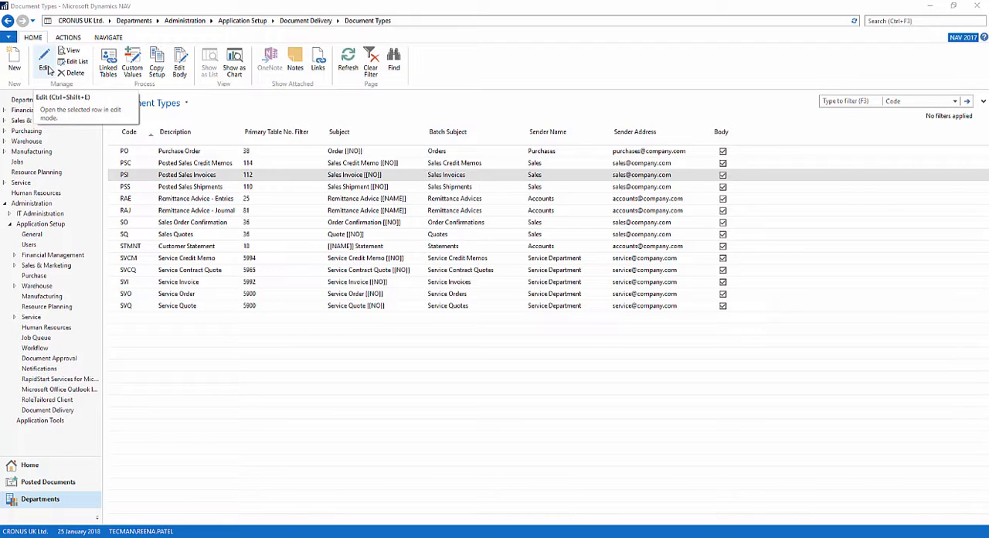
- Open the Posted Sales Invoices document type for editing and widen the Sequence No. and Attachment Type columns of its attachment lines
{"action": "left_click", "coordinate": [47, 66]}
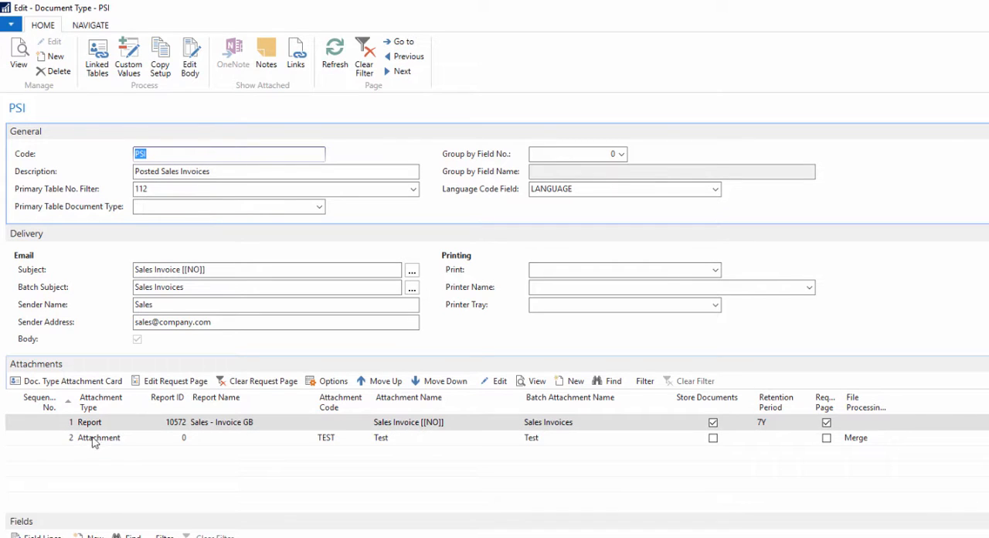
{"action": "left_click_drag", "start_coordinate": [73, 402], "coordinate": [80, 402]}
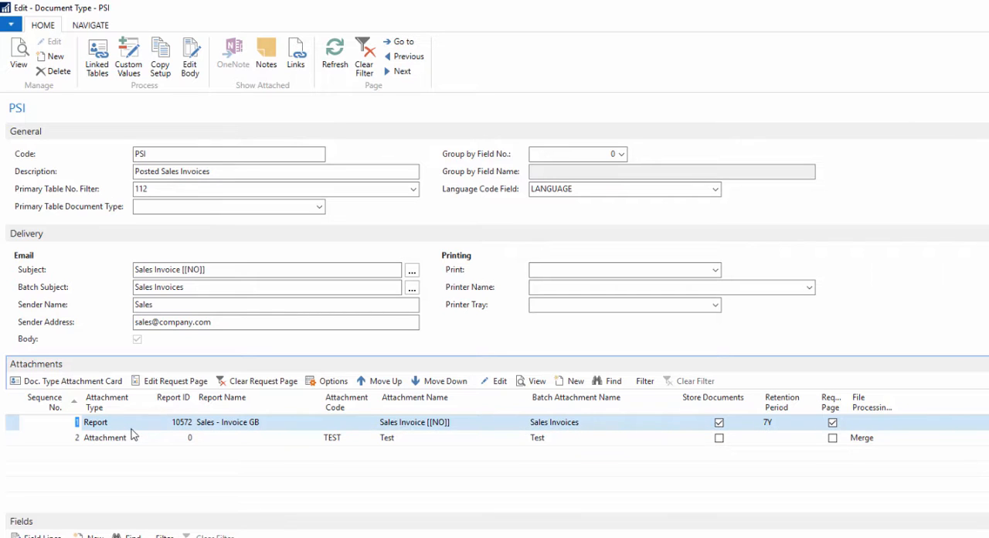
{"action": "left_click_drag", "start_coordinate": [137, 402], "coordinate": [165, 402]}
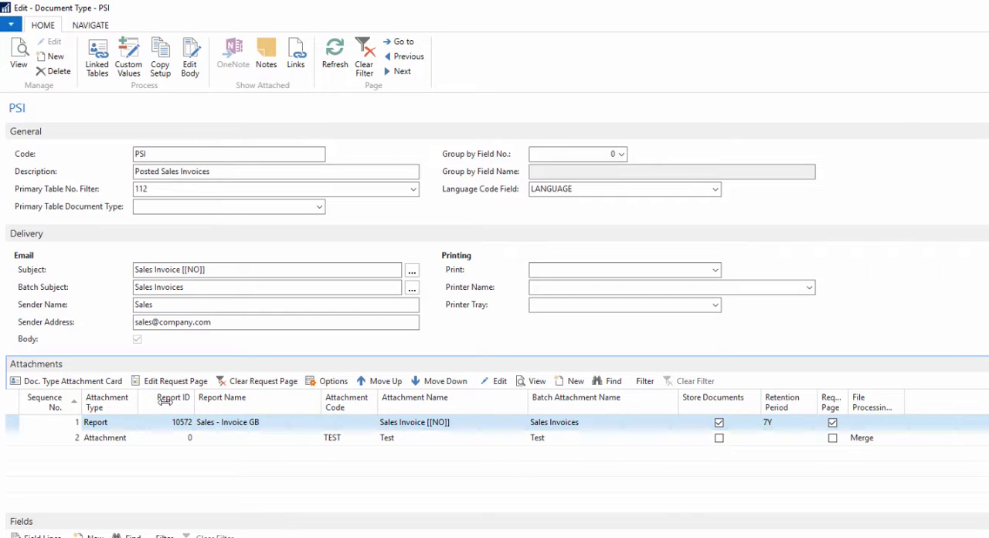
- Choose Attachment as the attachment type on the second attachment line
{"action": "left_click", "coordinate": [117, 438]}
{"action": "left_click", "coordinate": [159, 438]}
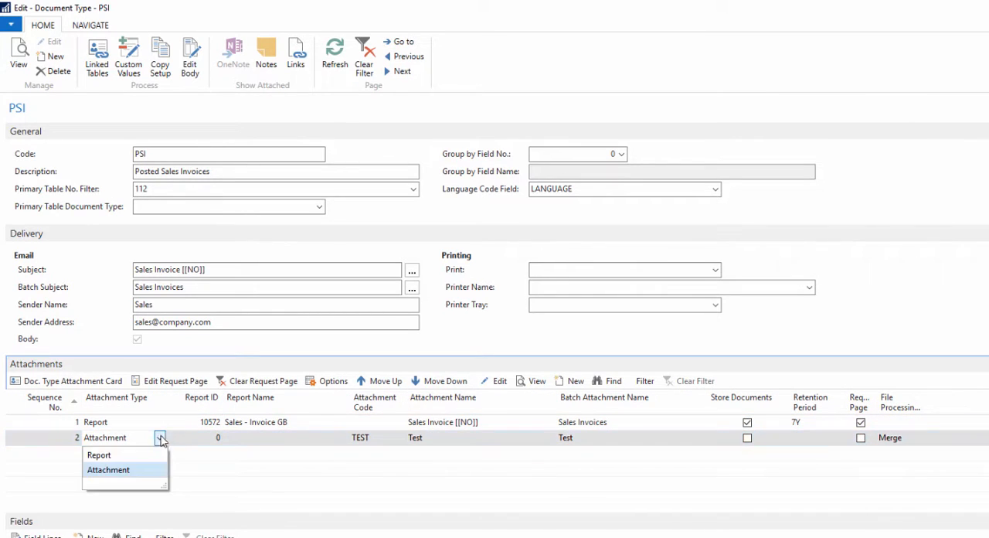
{"action": "left_click", "coordinate": [108, 473]}
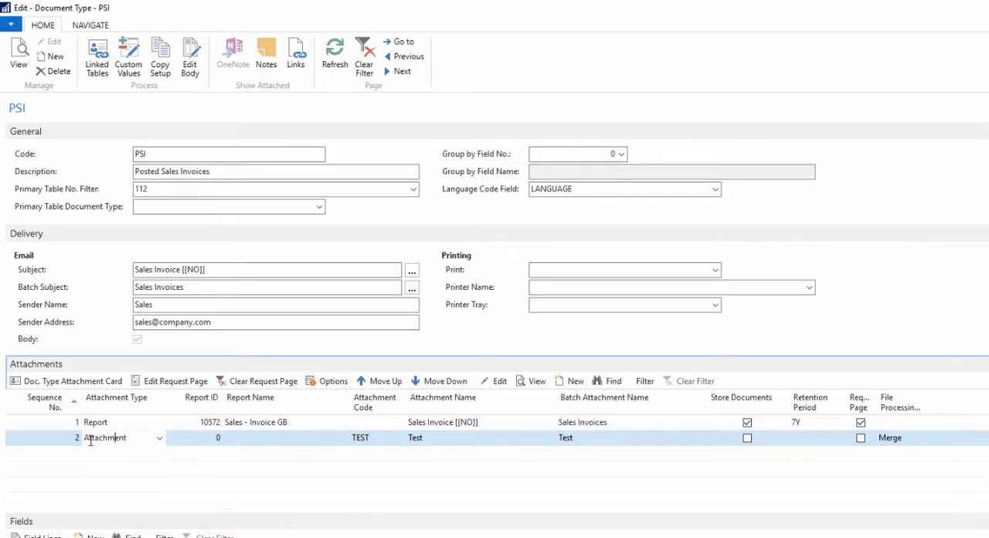
{"action": "key", "text": "Tab"}
- Open the full attachments list from the second line's Attachment Code and maximise its window
{"action": "left_click", "coordinate": [398, 440]}
{"action": "left_click", "coordinate": [399, 438]}
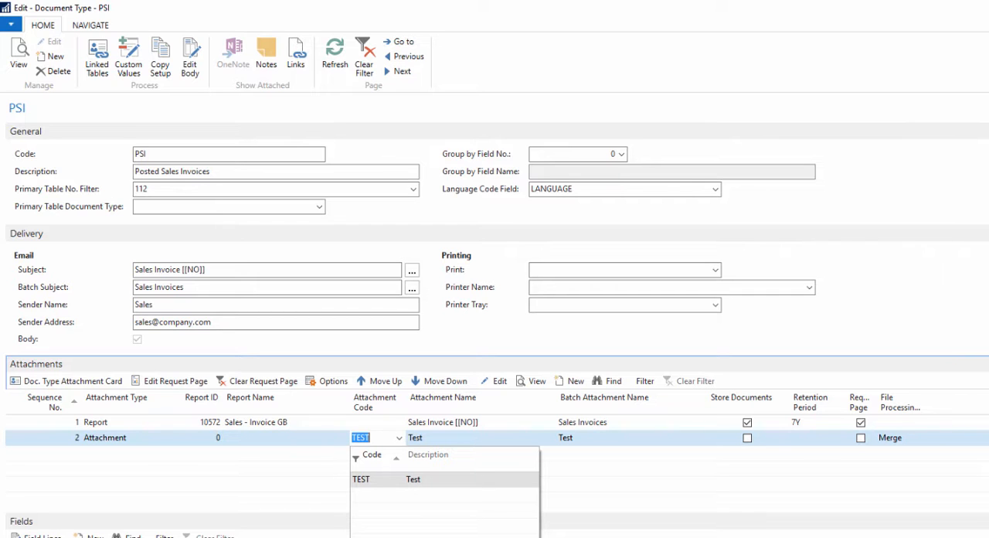
{"action": "left_click", "coordinate": [392, 535]}
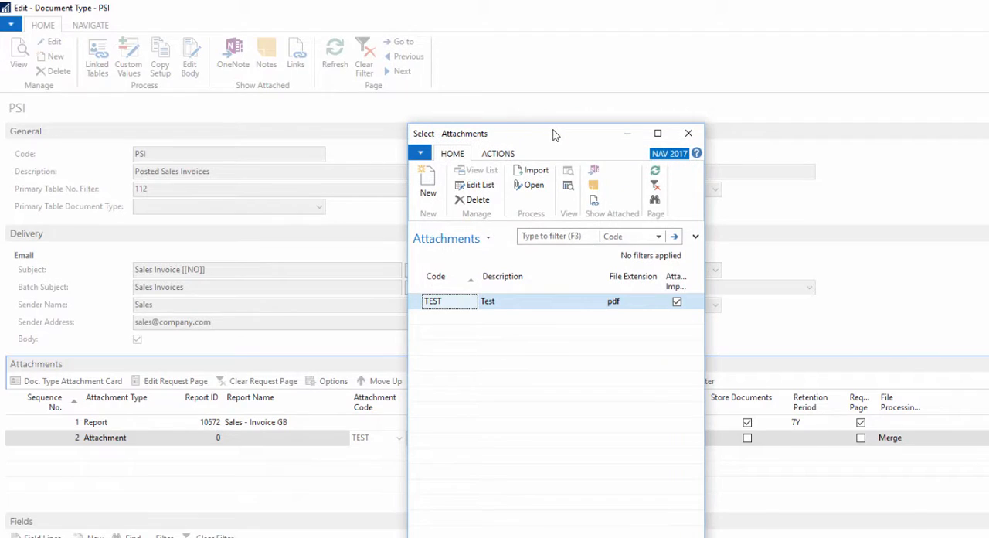
{"action": "double_click", "coordinate": [553, 133]}
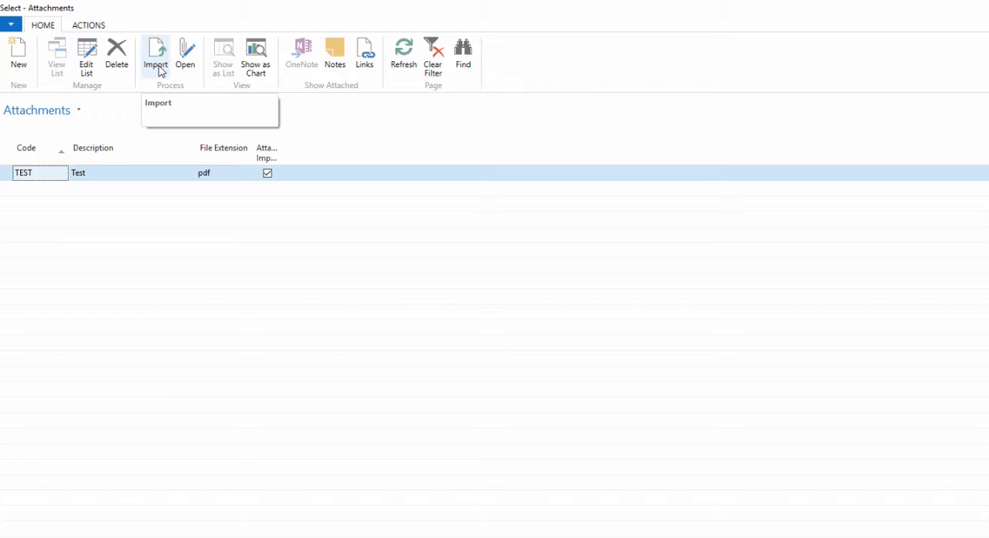
{"action": "left_click", "coordinate": [158, 68]}
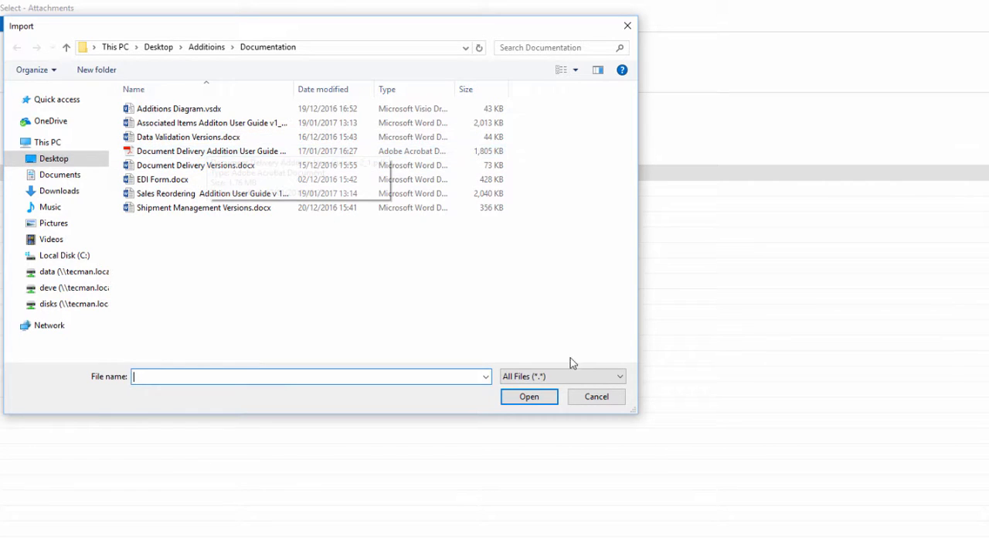
{"action": "left_click", "coordinate": [239, 153]}
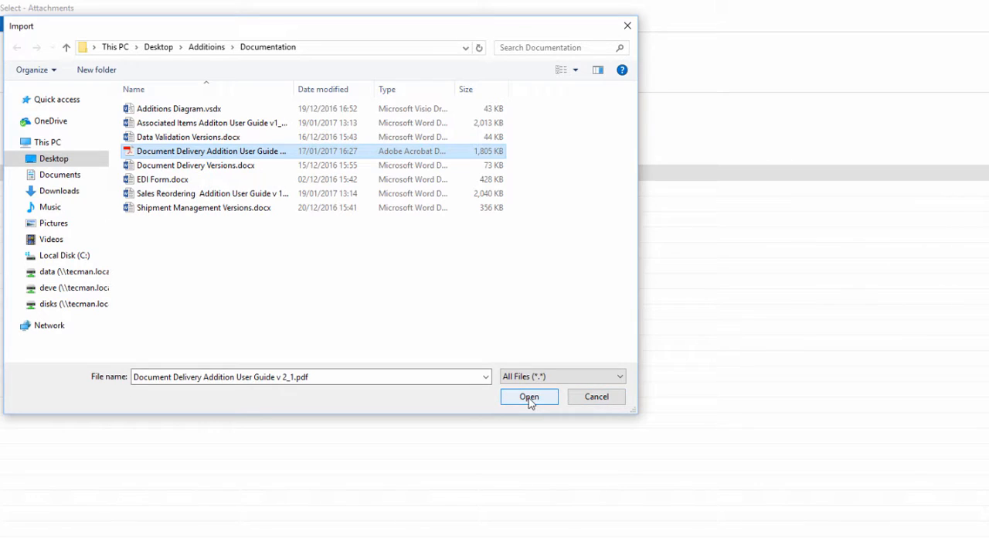
{"action": "left_click", "coordinate": [598, 399]}
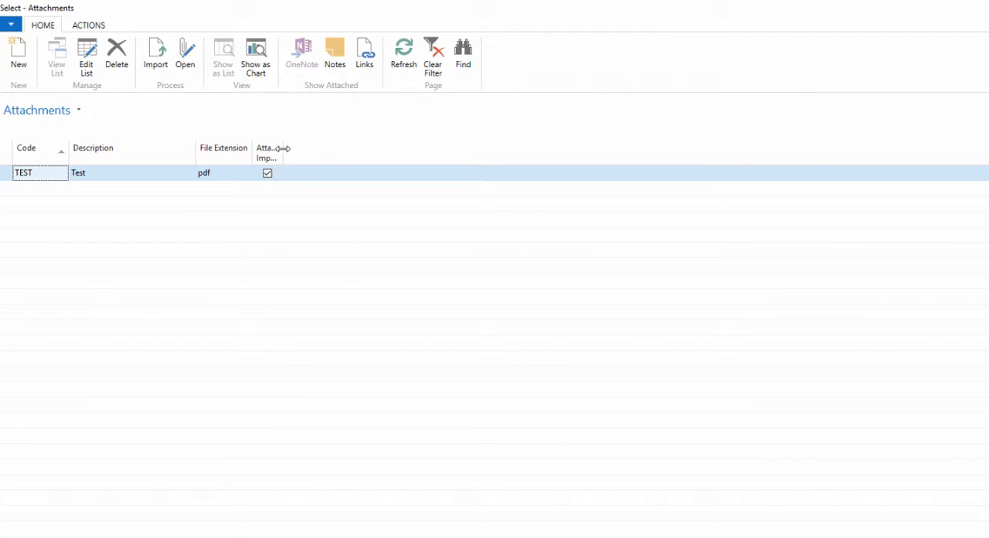
- Widen the Attachment Imported column and choose the TEST attachment for the second line
{"action": "left_click_drag", "start_coordinate": [283, 148], "coordinate": [346, 147]}
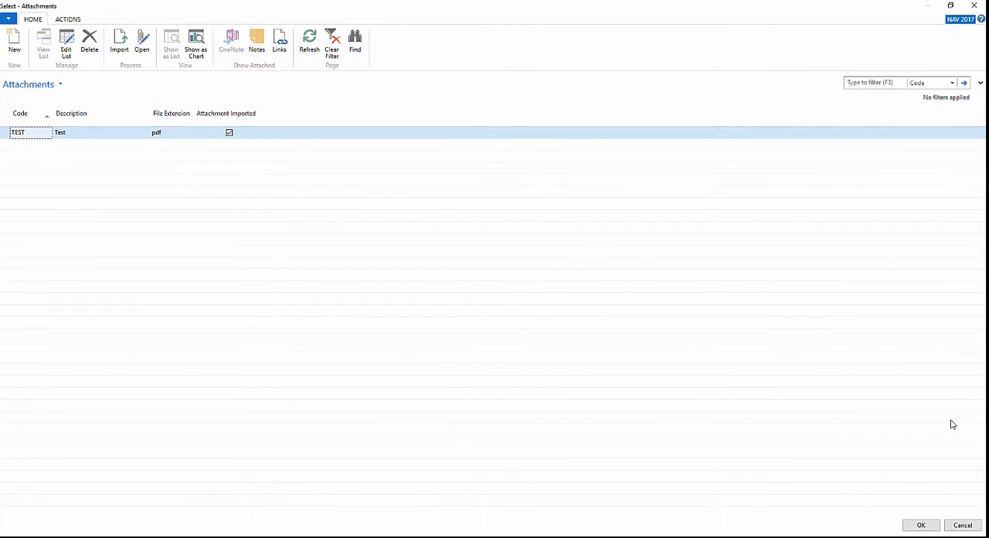
{"action": "left_click", "coordinate": [921, 525]}
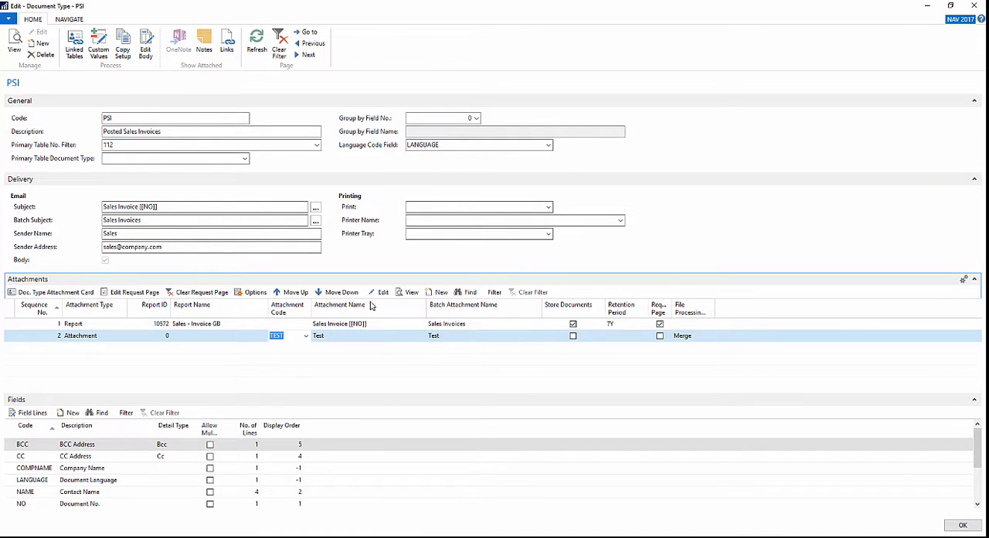
- Set the second line's Attachment Name to Terms & Conditions
{"action": "left_click", "coordinate": [330, 341]}
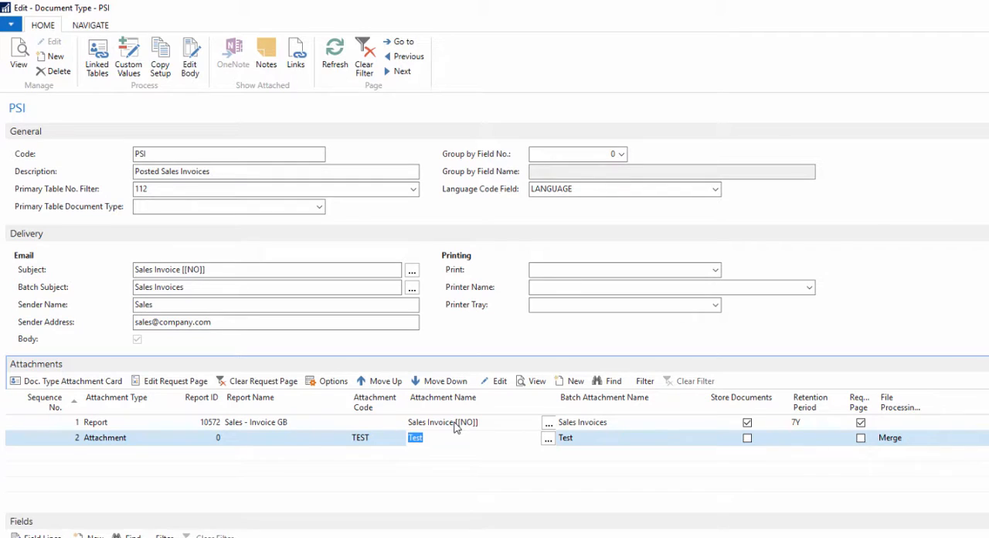
{"action": "type", "text": "T"}
{"action": "key", "text": "Tab"}
{"action": "left_click", "coordinate": [477, 438]}
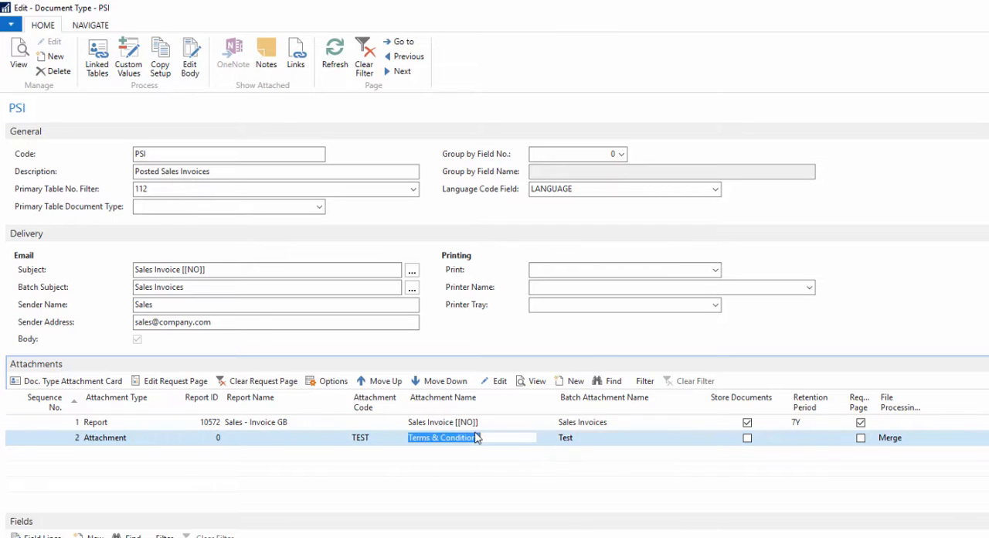
{"action": "left_click", "coordinate": [476, 438]}
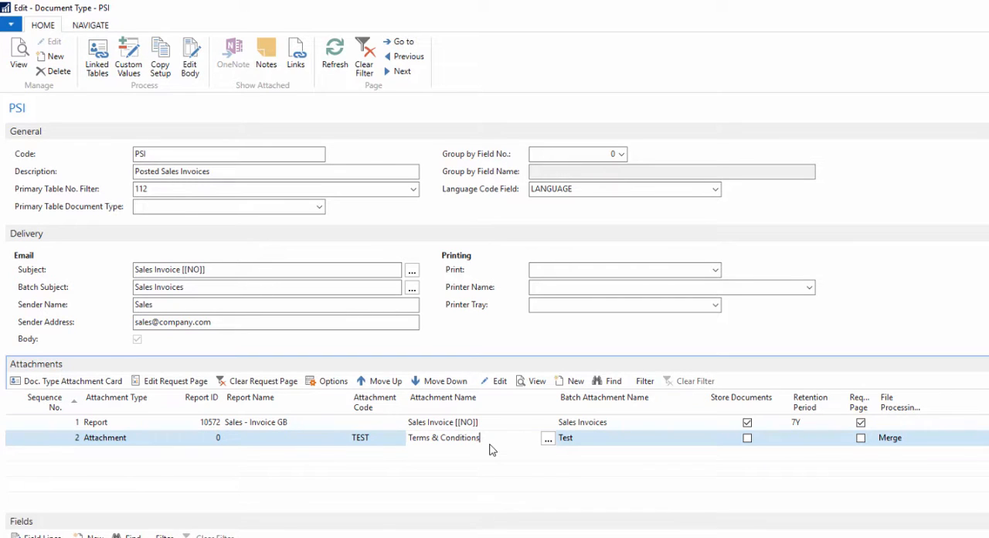
- Copy the attachment name Terms & Conditions into the second line's Batch Attachment Name
{"action": "left_click", "coordinate": [600, 442]}
{"action": "left_click", "coordinate": [499, 438]}
{"action": "left_click_drag", "start_coordinate": [499, 438], "coordinate": [390, 446]}
{"action": "key", "text": "ctrl+c"}
{"action": "left_click", "coordinate": [616, 441]}
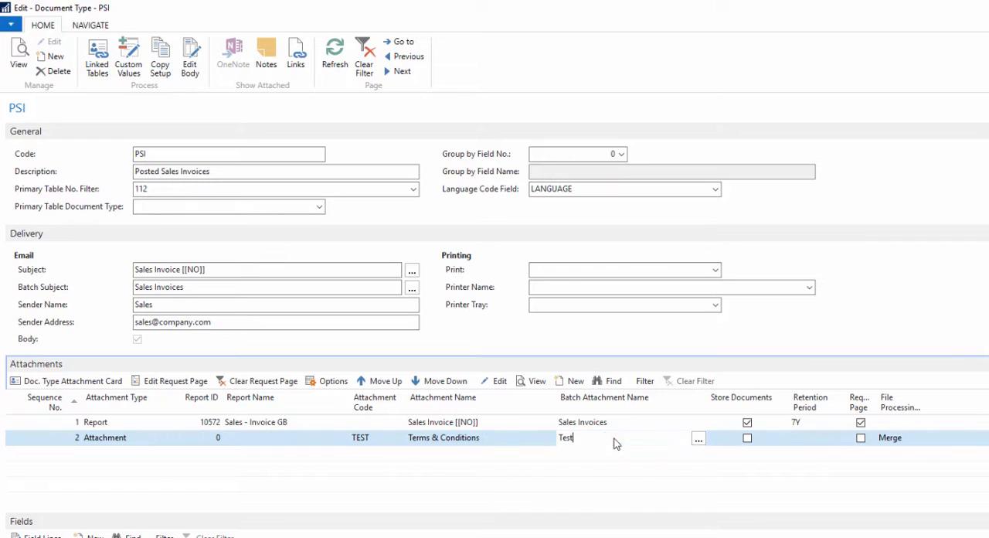
{"action": "left_click_drag", "start_coordinate": [617, 440], "coordinate": [540, 439]}
{"action": "key", "text": "ctrl+v"}
- Clear the second line's file processing option and close the document type card
{"action": "left_click", "coordinate": [918, 440]}
{"action": "left_click_drag", "start_coordinate": [920, 441], "coordinate": [878, 439]}
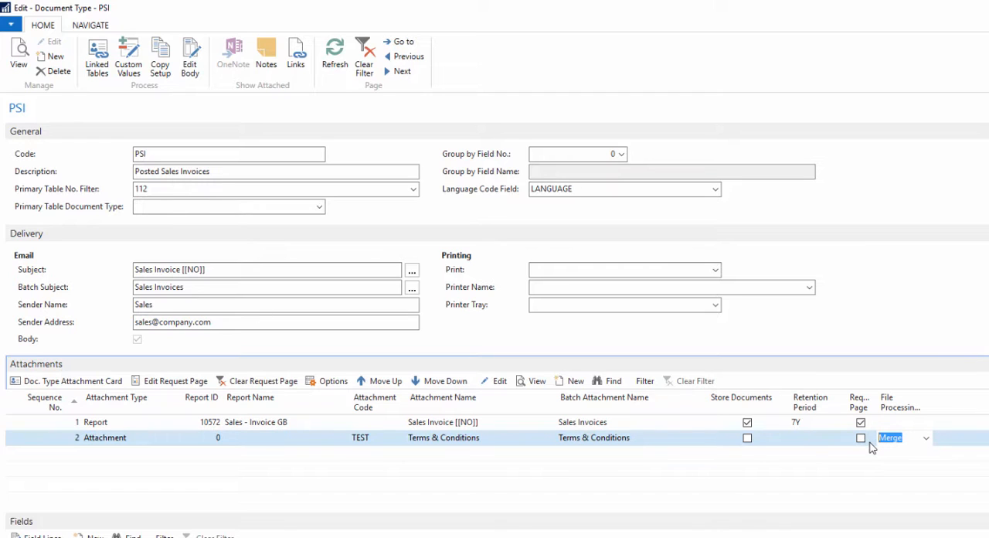
{"action": "key", "text": "Delete"}
{"action": "left_click", "coordinate": [465, 446]}
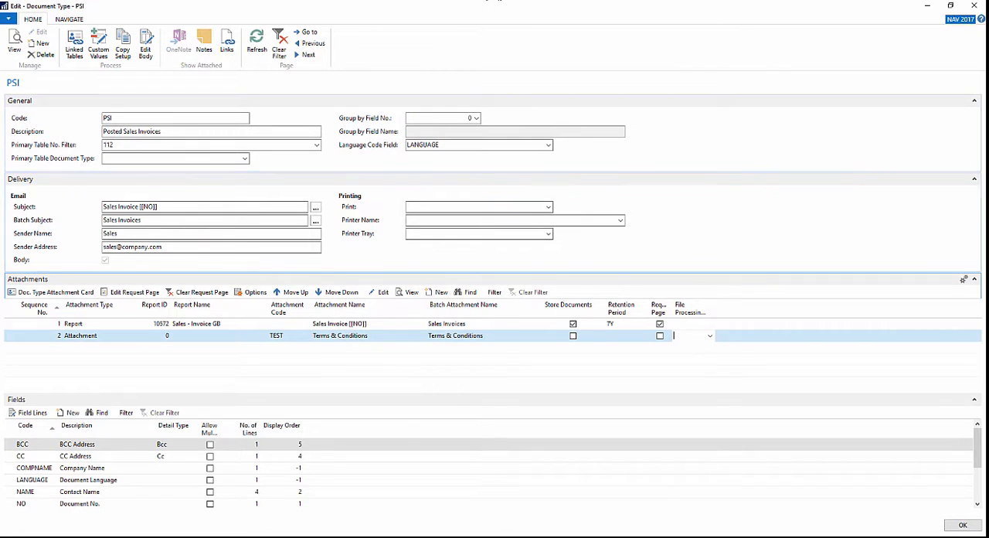
{"action": "left_click", "coordinate": [961, 527]}
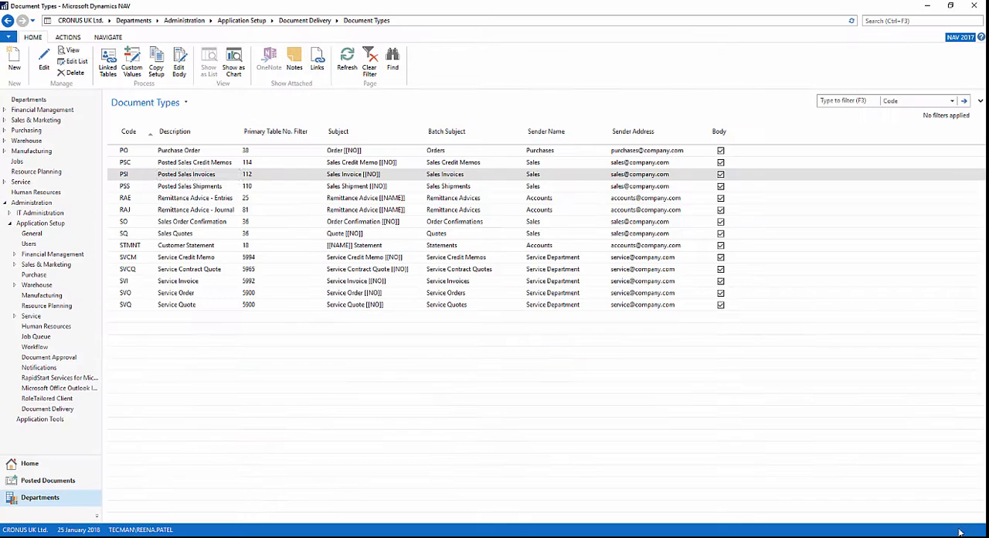
- Open the email for The Cannon Group PLC's posted sales invoice due 22/02/2018, check its attachments, and close it without saving
{"action": "left_click", "coordinate": [887, 22]}
{"action": "left_click", "coordinate": [39, 485]}
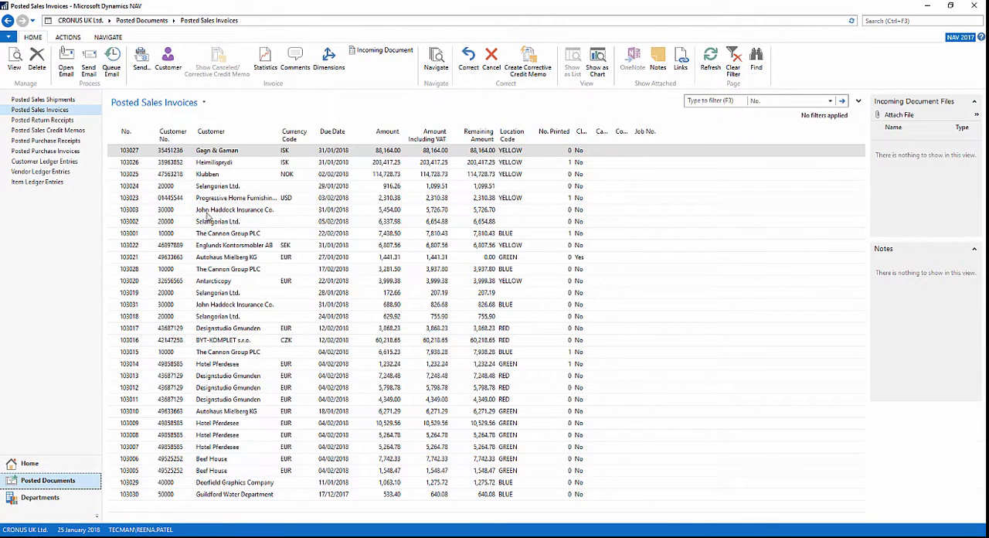
{"action": "left_click", "coordinate": [208, 233]}
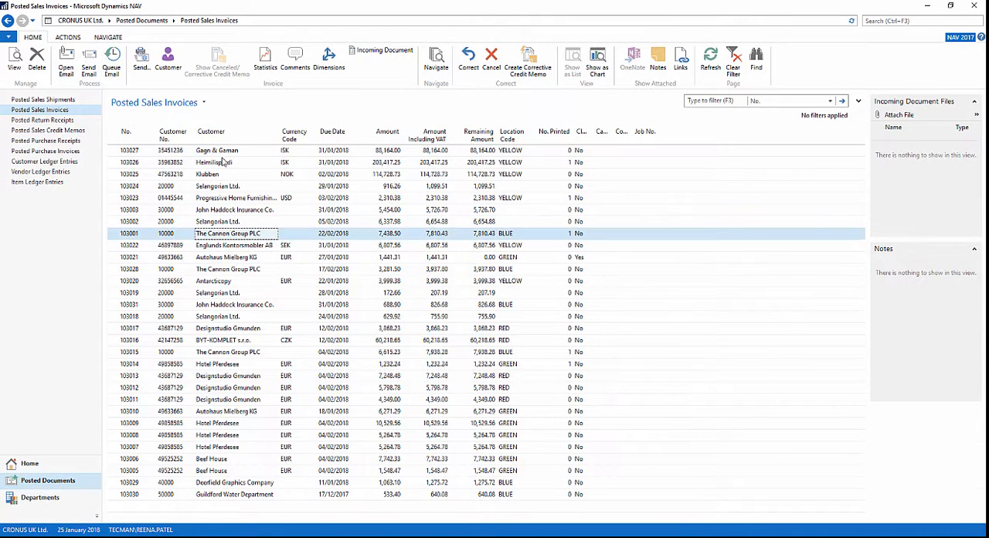
{"action": "left_click", "coordinate": [65, 60]}
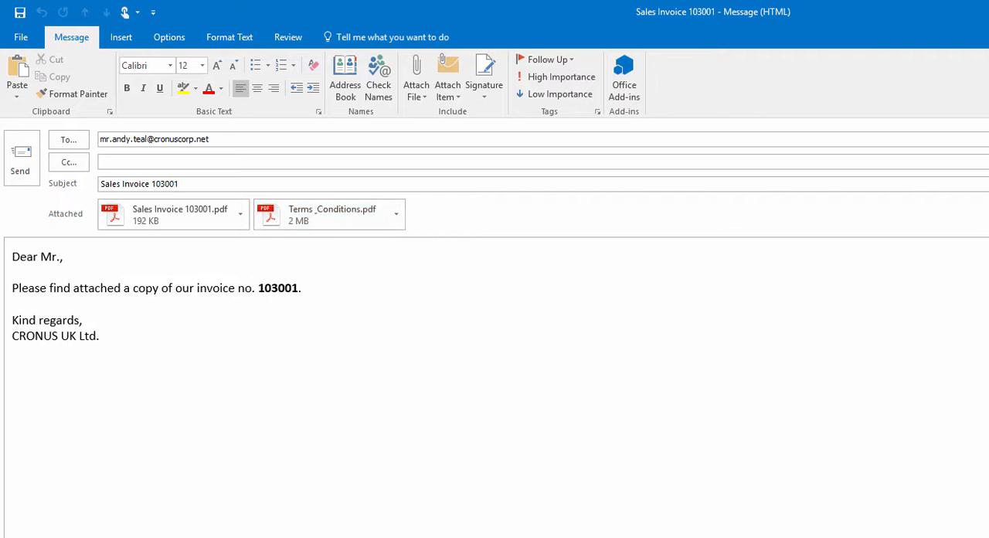
{"action": "key", "text": "alt+F4"}
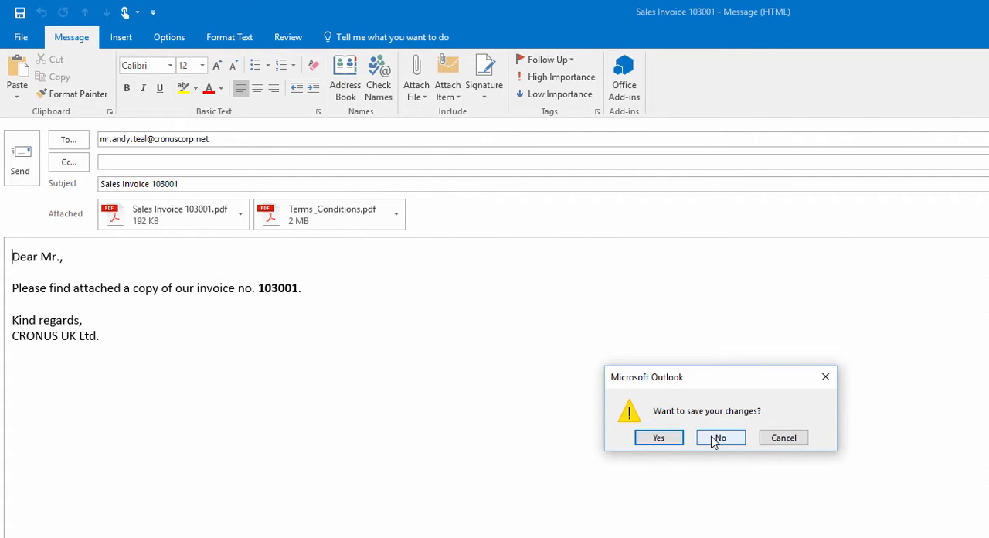
{"action": "left_click", "coordinate": [719, 436]}
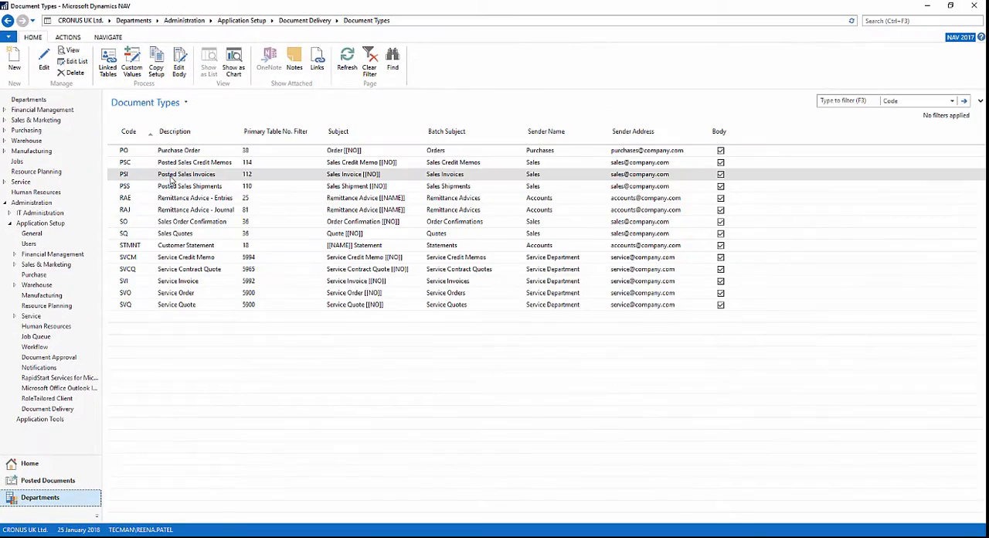
- Reopen the Posted Sales Invoices document type, set the Terms & Conditions line's file processing to Merge, and close the card
{"action": "double_click", "coordinate": [171, 181]}
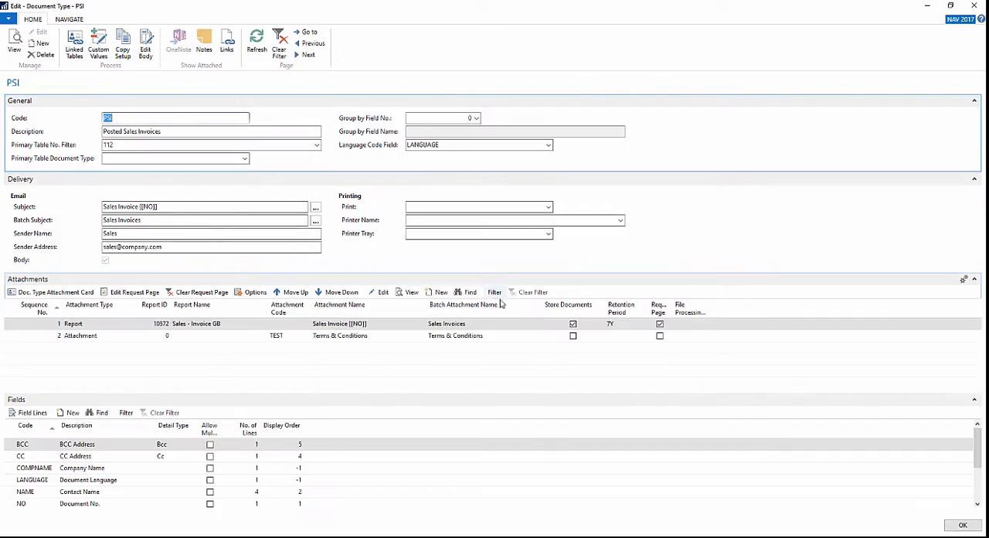
{"action": "left_click", "coordinate": [704, 337]}
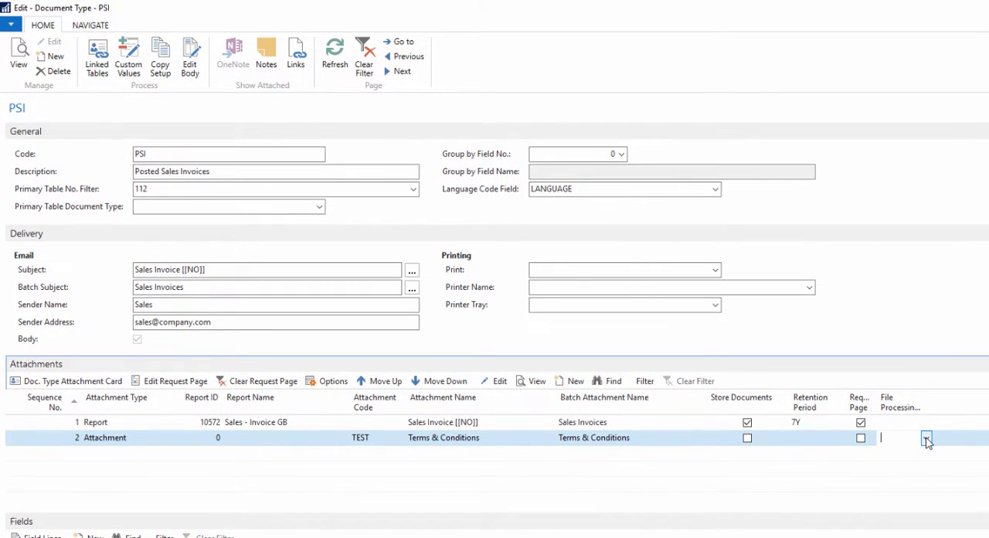
{"action": "left_click", "coordinate": [928, 439]}
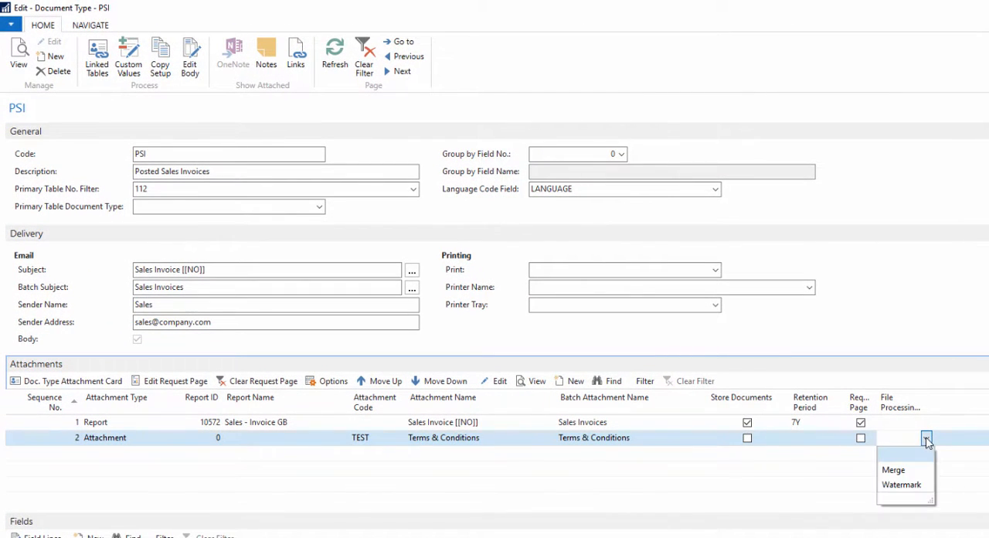
{"action": "left_click", "coordinate": [899, 470]}
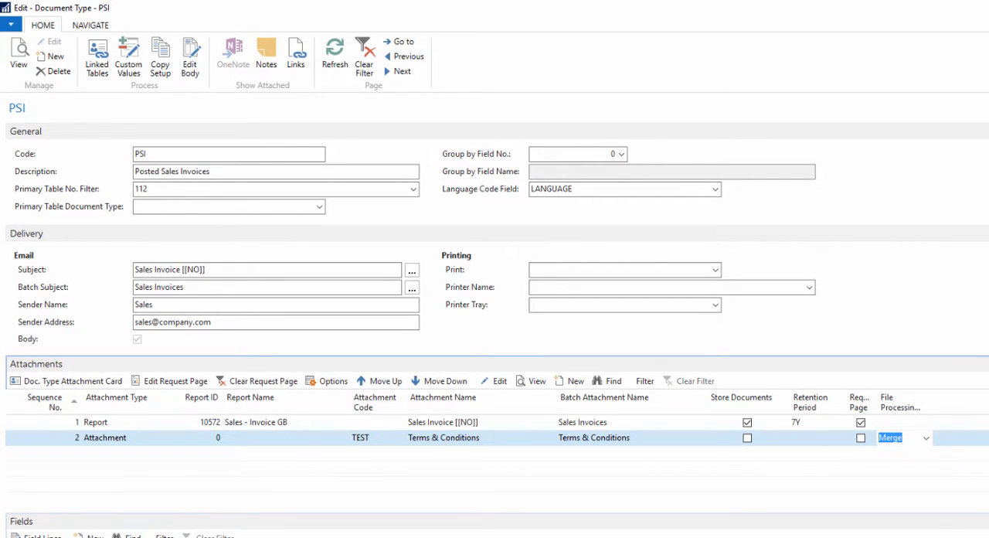
{"action": "key", "text": "Escape"}
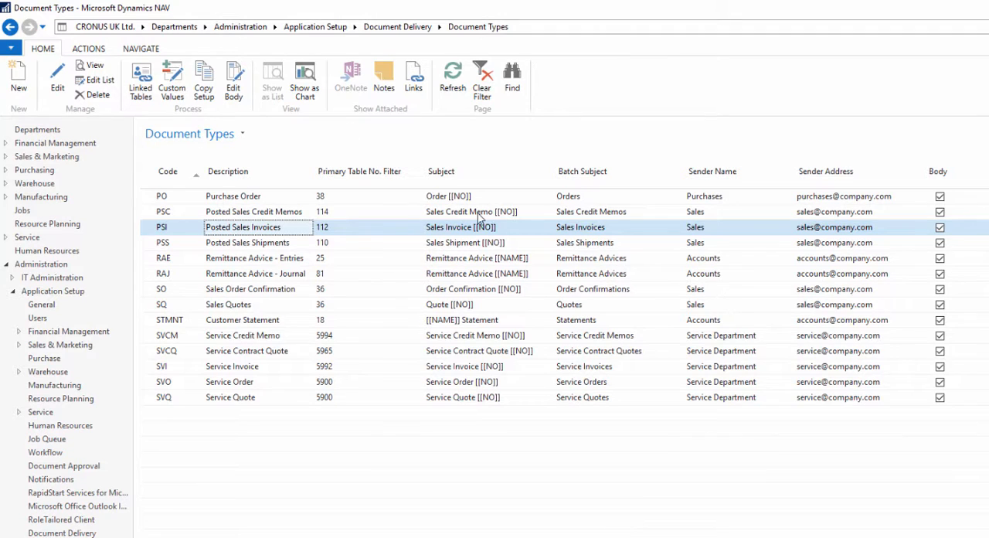
- Open a new email for The Cannon Group PLC's posted sales invoice due 22/02/2018
{"action": "left_click", "coordinate": [62, 536]}
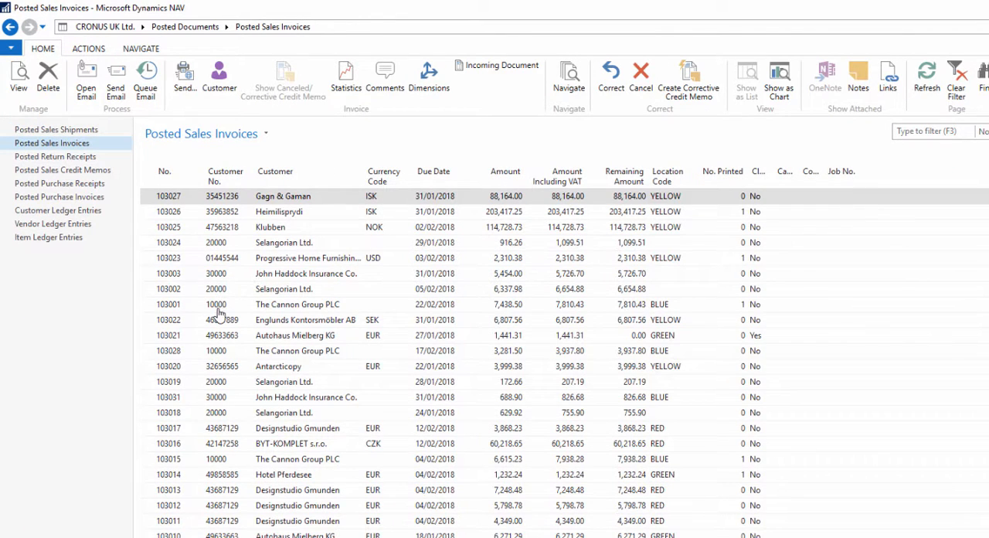
{"action": "left_click", "coordinate": [216, 305]}
{"action": "left_click", "coordinate": [80, 85]}
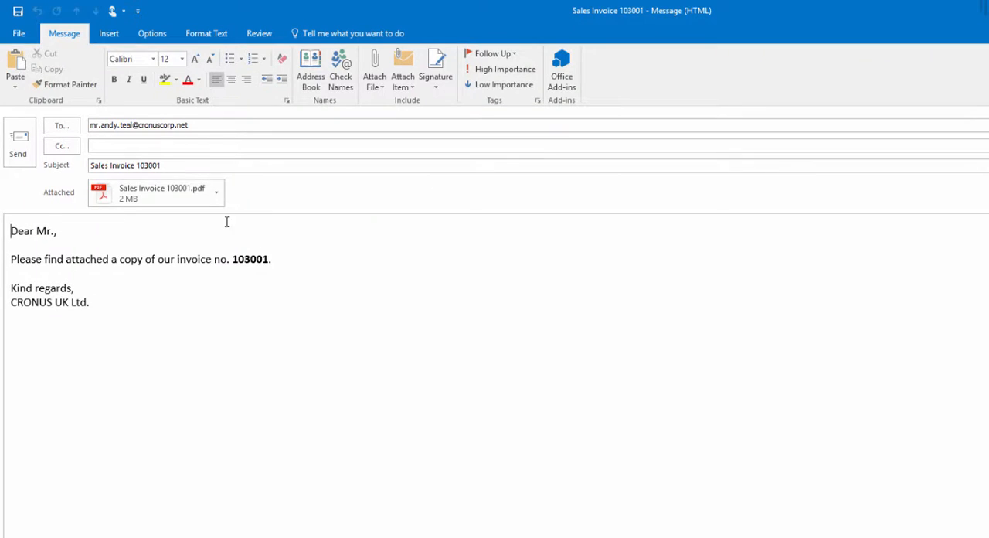
- Open the email's attached sales invoice PDF by entering its Document Open Password, and examine the document
{"action": "left_click", "coordinate": [165, 197]}
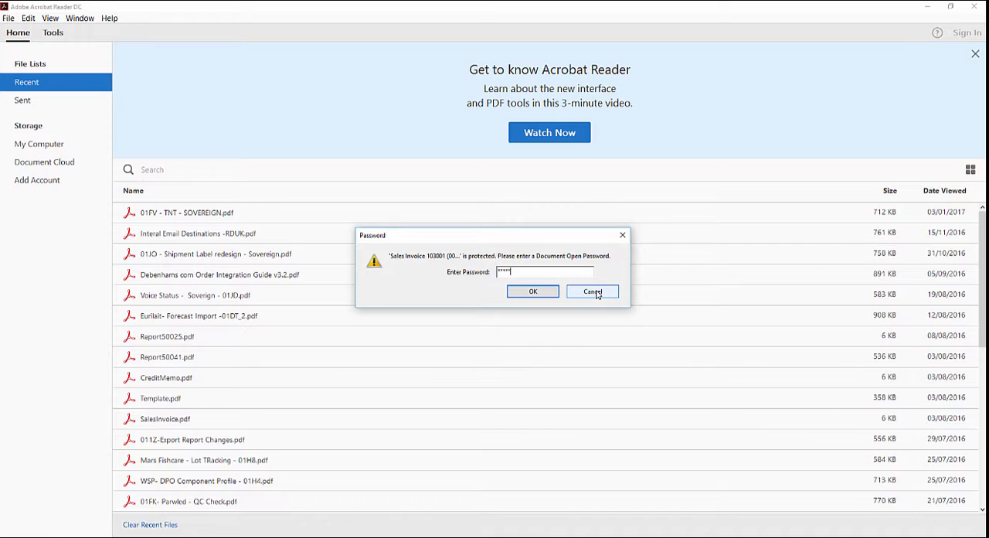
{"action": "left_click", "coordinate": [533, 291]}
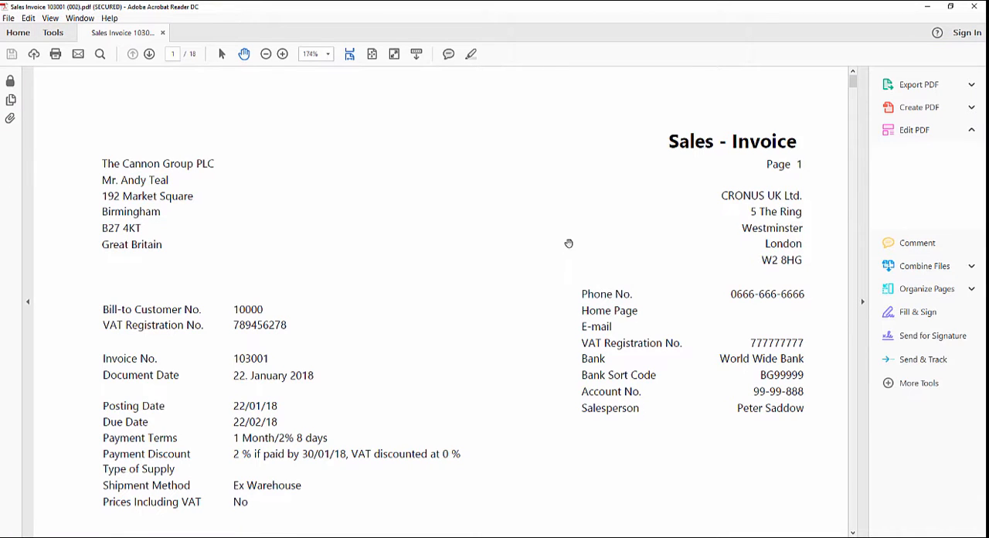
{"action": "scroll", "coordinate": [525, 243], "scroll_direction": "down", "scroll_amount": 1}
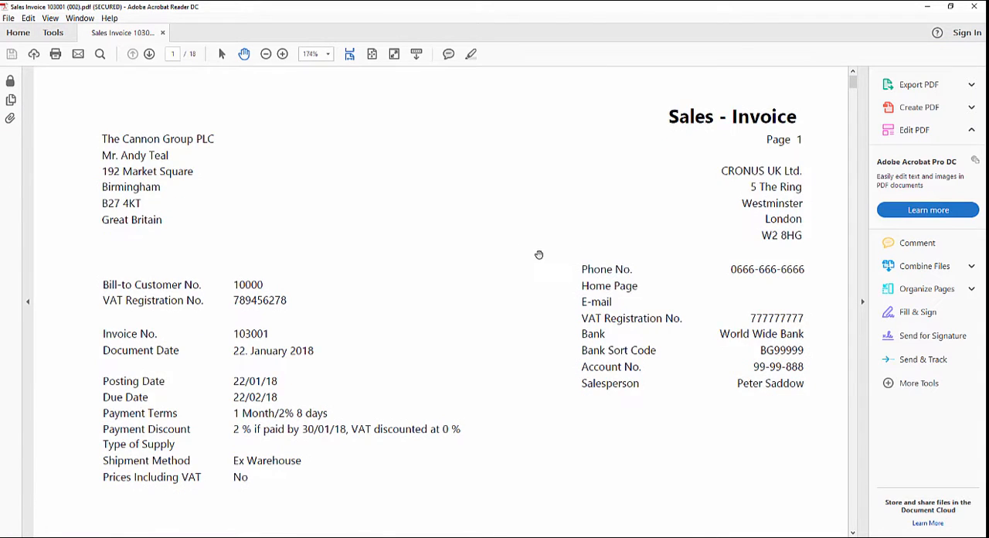
- Examine the merged invoice PDF through to the appended user guide pages, close it, and close the email without saving
{"action": "scroll", "coordinate": [539, 254], "scroll_direction": "down", "scroll_amount": 10}
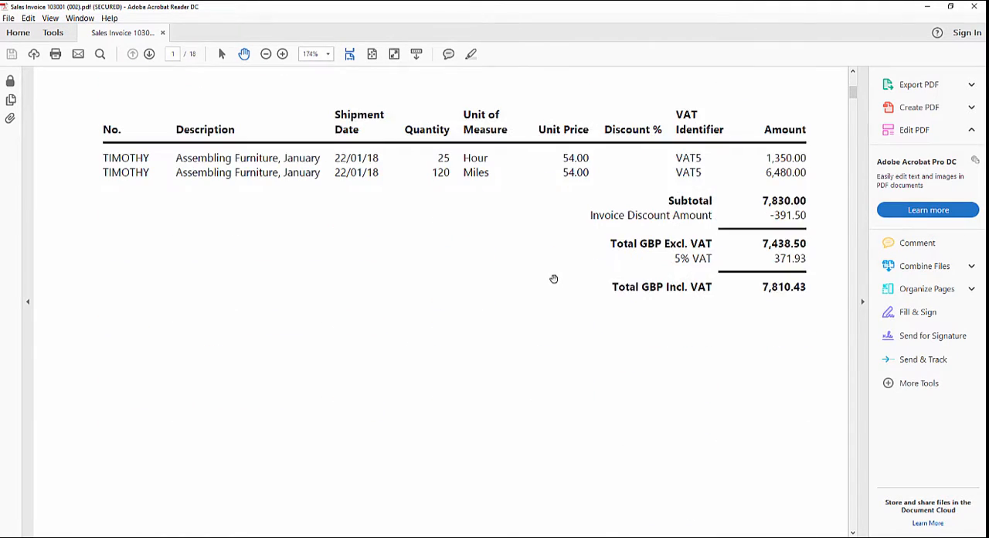
{"action": "scroll", "coordinate": [554, 279], "scroll_direction": "down", "scroll_amount": 12}
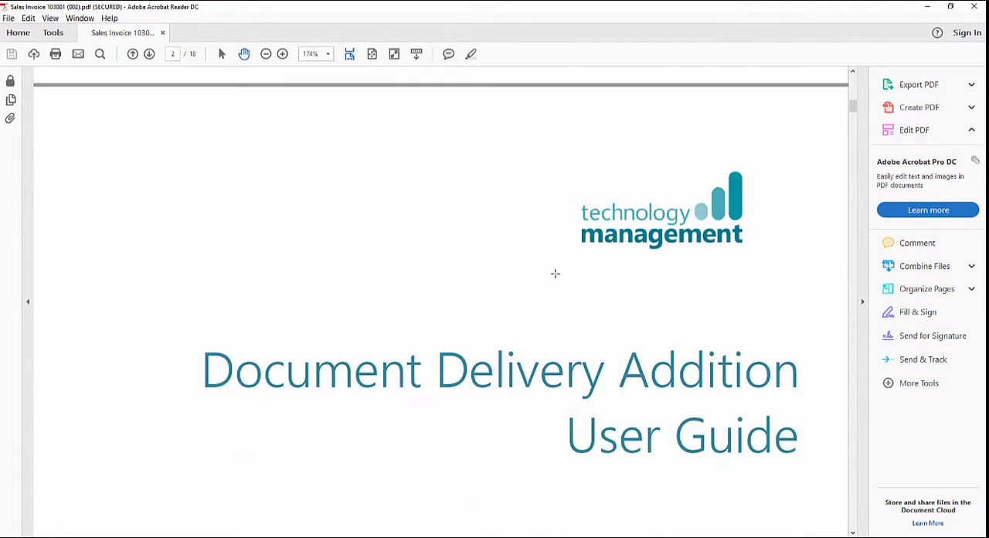
{"action": "scroll", "coordinate": [557, 274], "scroll_direction": "down", "scroll_amount": 1}
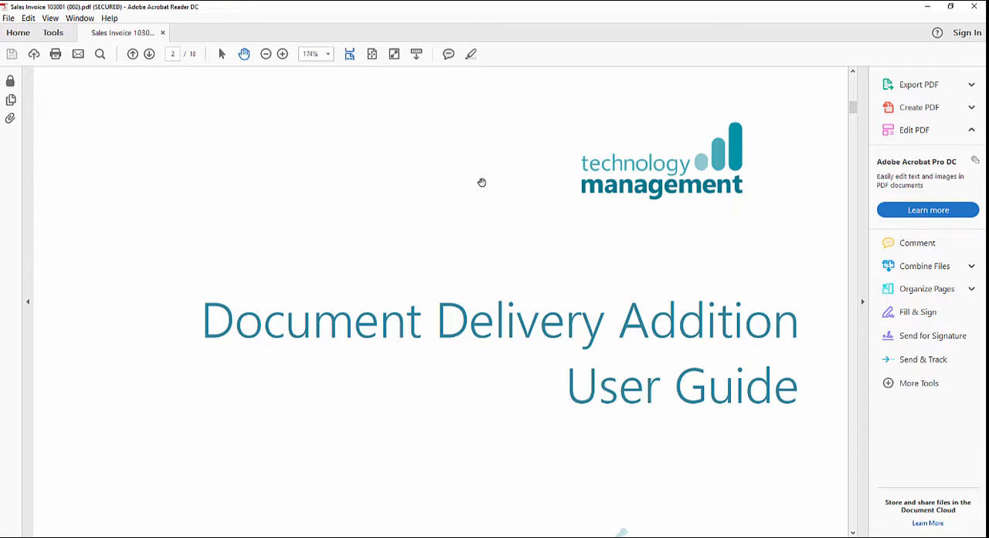
{"action": "scroll", "coordinate": [506, 275], "scroll_direction": "down", "scroll_amount": 3}
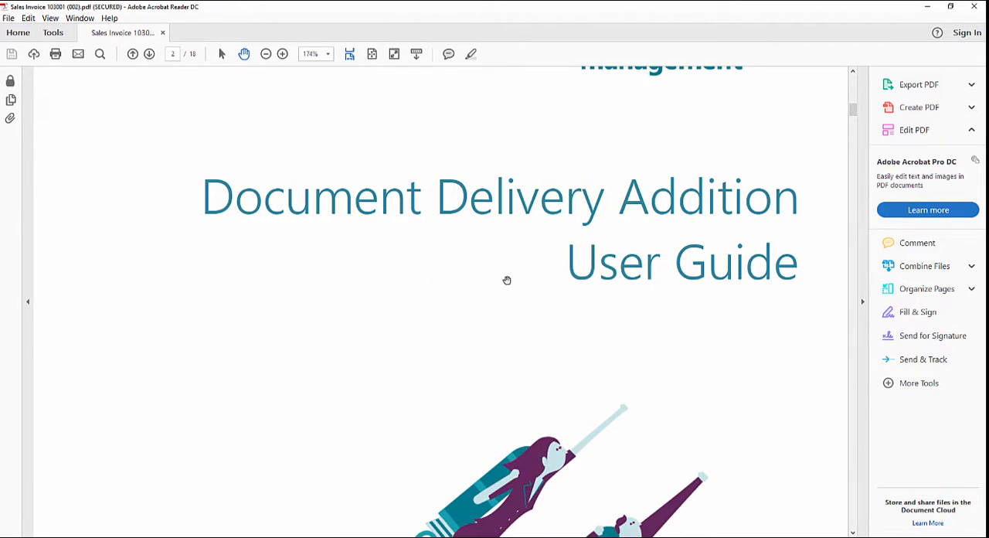
{"action": "left_click", "coordinate": [975, 6]}
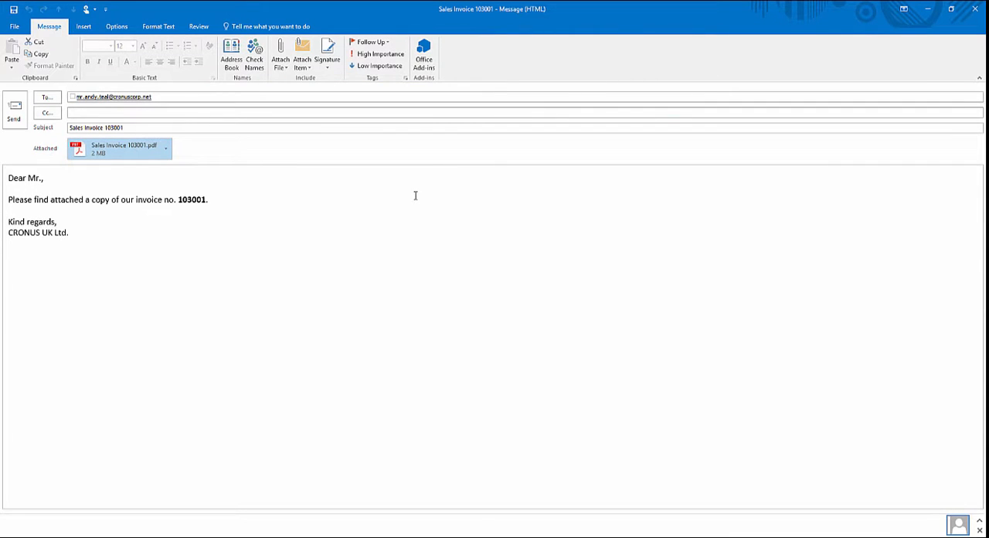
{"action": "left_click", "coordinate": [975, 9]}
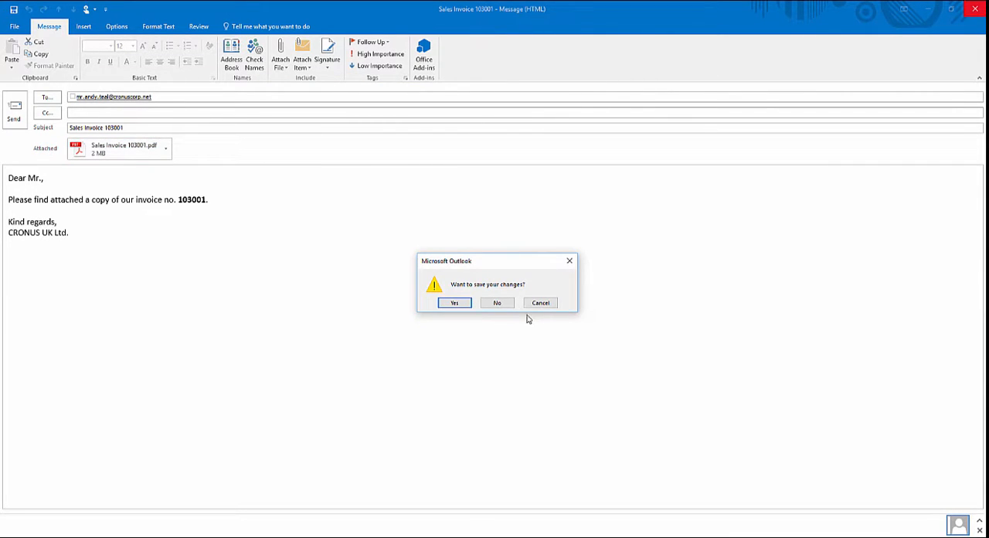
{"action": "left_click", "coordinate": [499, 303]}
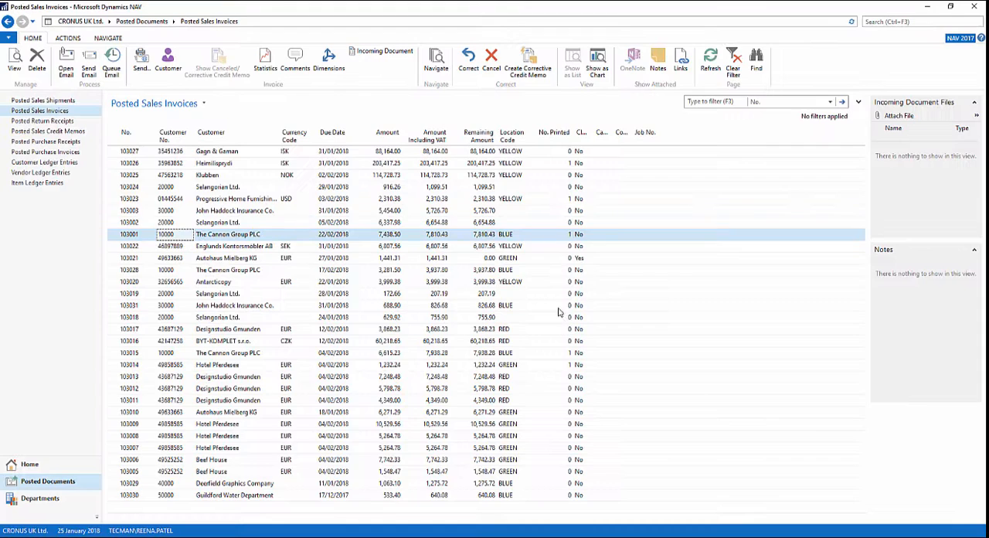
- Reopen the Posted Sales Invoices document type and set the Terms & Conditions line's file processing to Watermark
{"action": "left_click", "coordinate": [41, 499]}
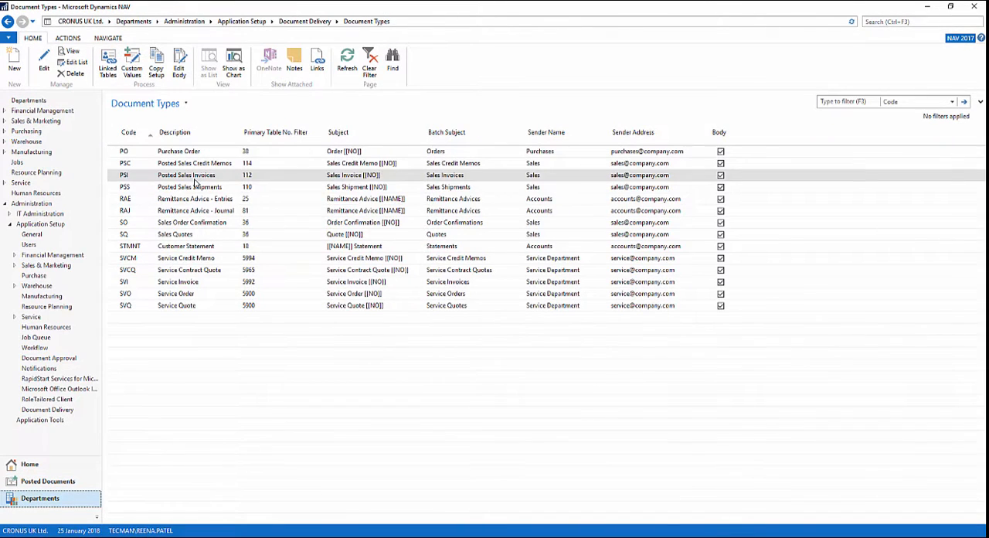
{"action": "double_click", "coordinate": [197, 176]}
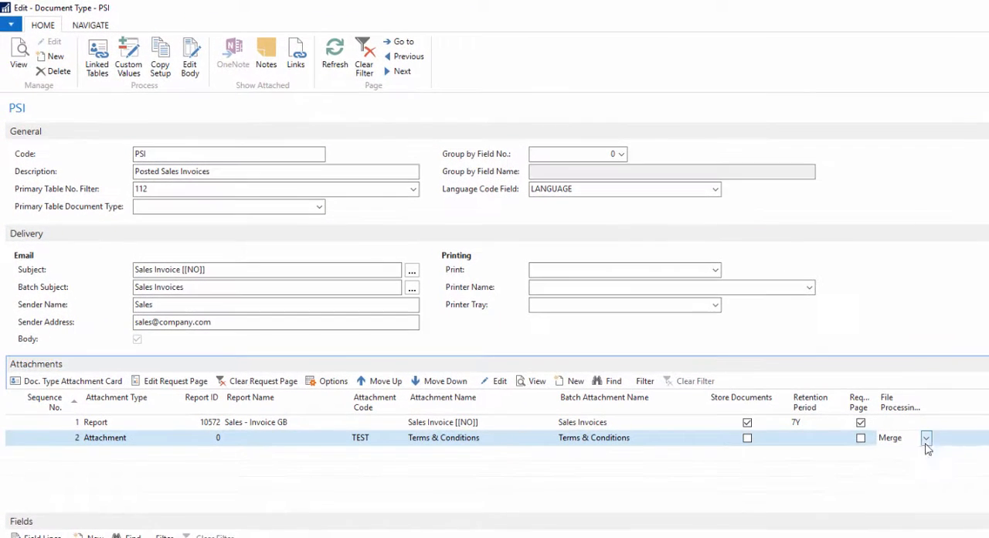
{"action": "left_click", "coordinate": [708, 338]}
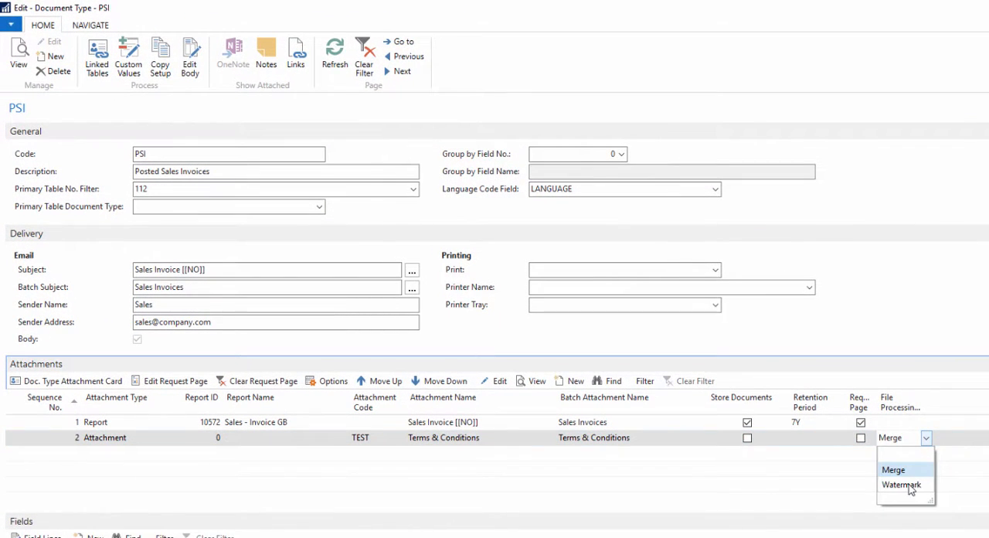
{"action": "left_click", "coordinate": [911, 486]}
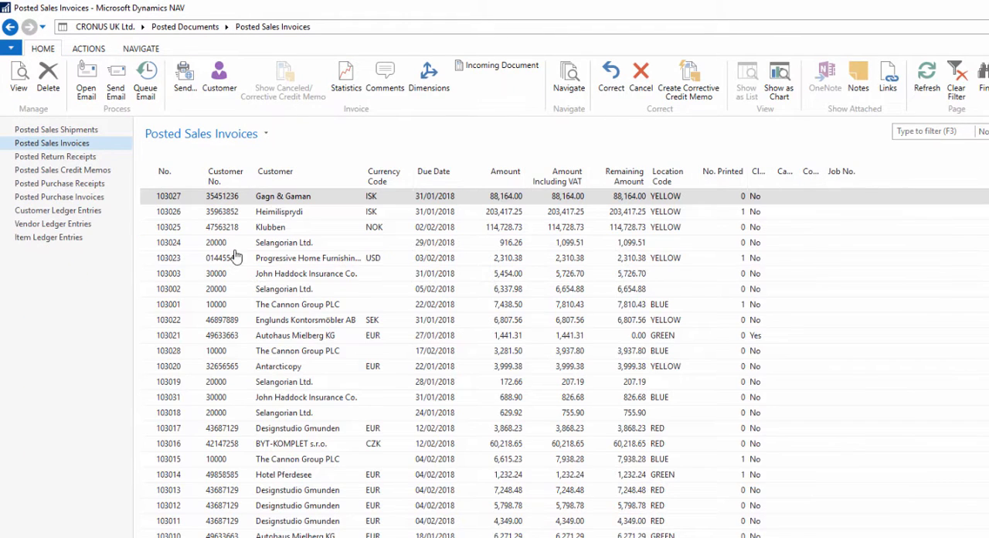
- Open The Cannon Group PLC's posted sales invoice email and open its attached PDF by entering the Document Open Password
{"action": "double_click", "coordinate": [235, 305]}
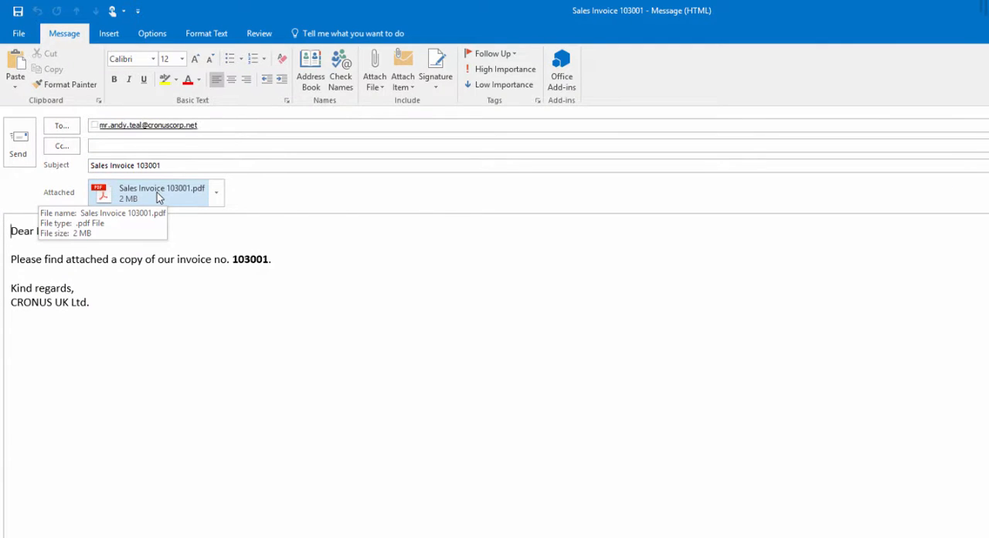
{"action": "double_click", "coordinate": [157, 193]}
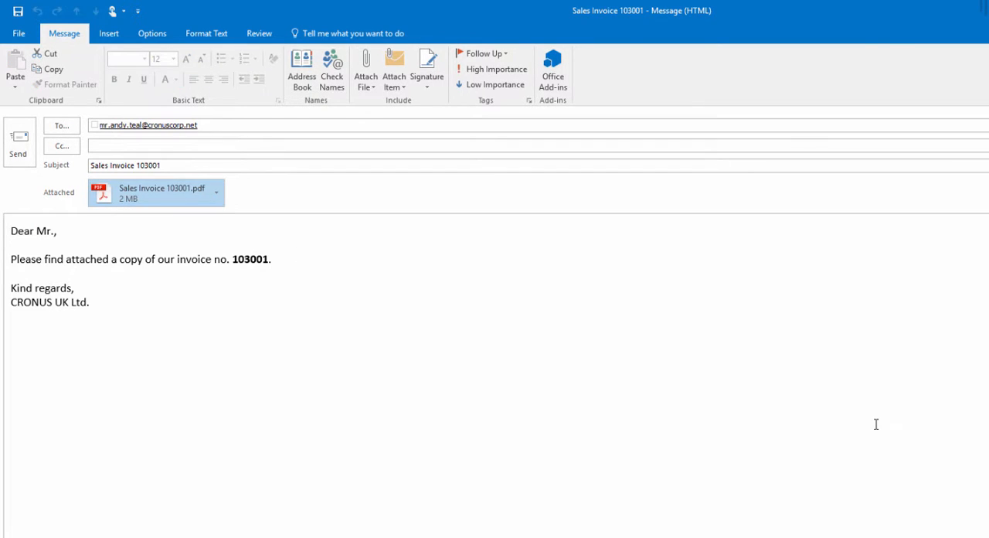
{"action": "type", "text": "***"}
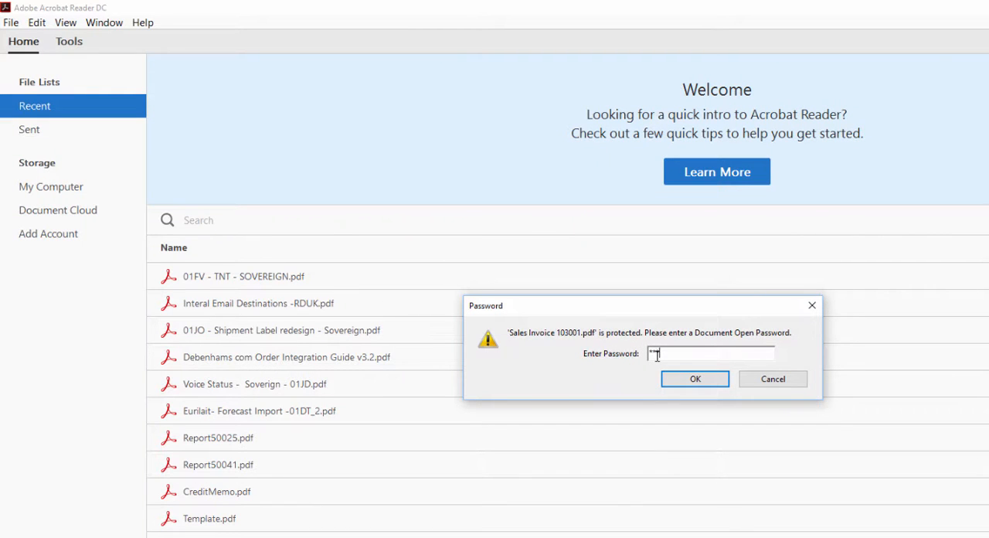
{"action": "type", "text": "**"}
{"action": "left_click", "coordinate": [687, 378]}
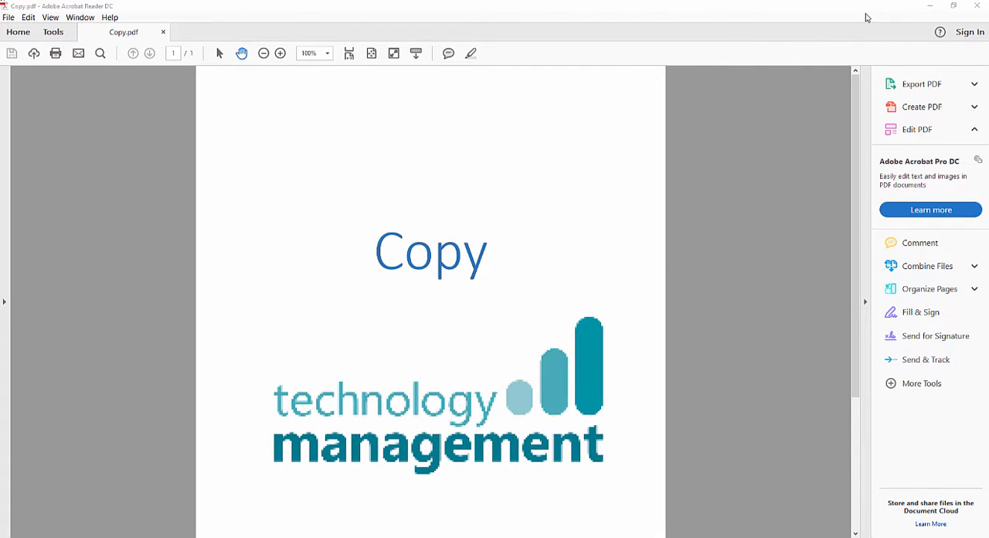
- Close Copy.pdf, switch to the Posted Sales Invoices document type card, and delete its Terms & Conditions attachment line
{"action": "left_click", "coordinate": [984, 6]}
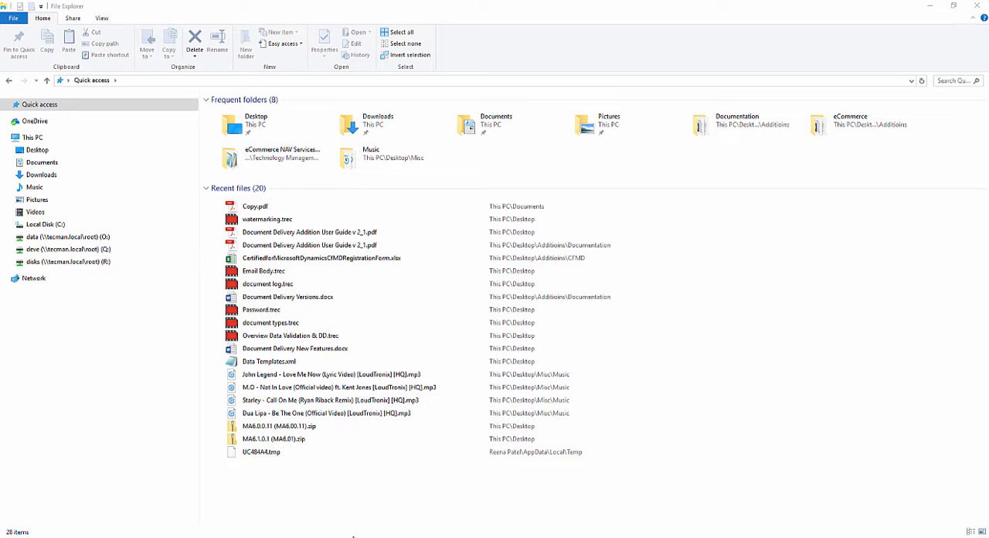
{"action": "left_click", "coordinate": [340, 511]}
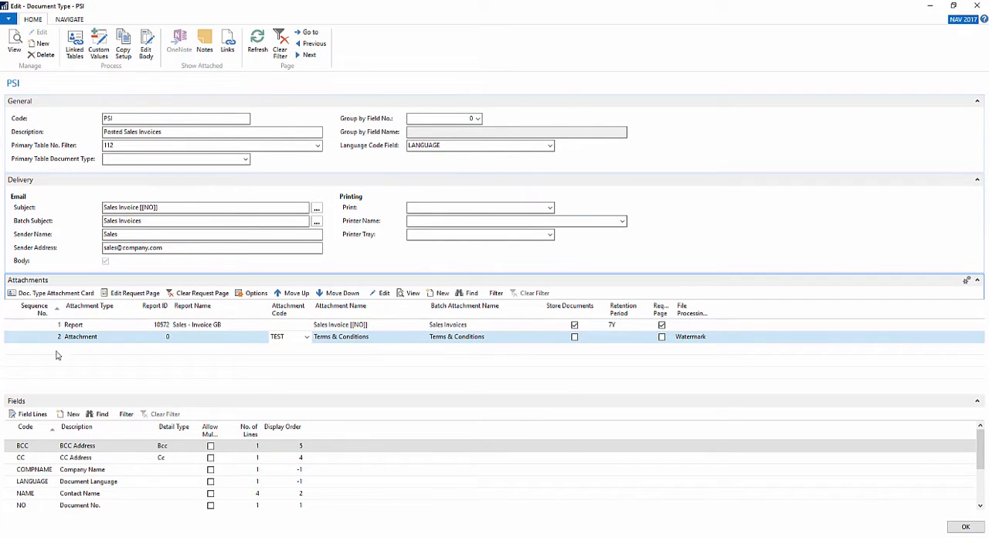
{"action": "right_click", "coordinate": [11, 342]}
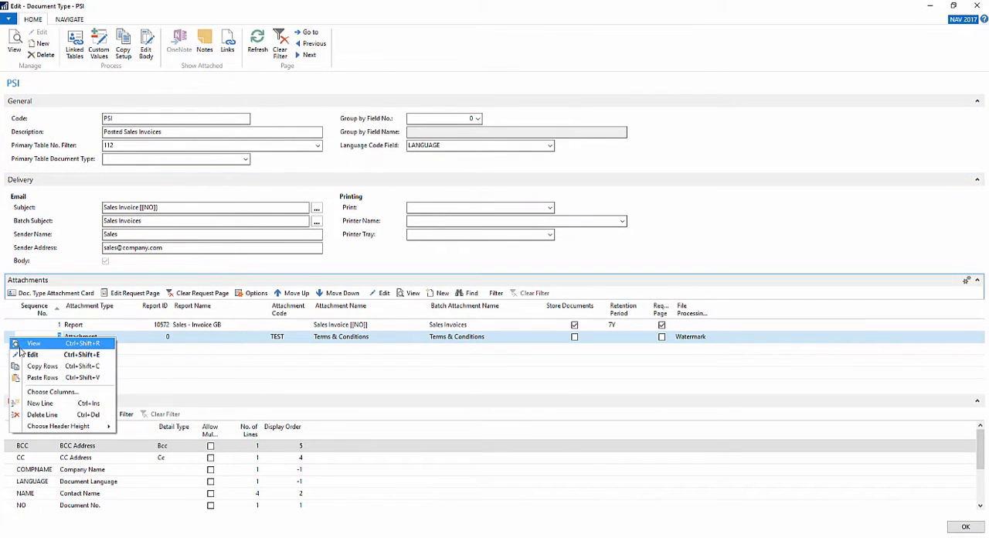
{"action": "left_click", "coordinate": [35, 415]}
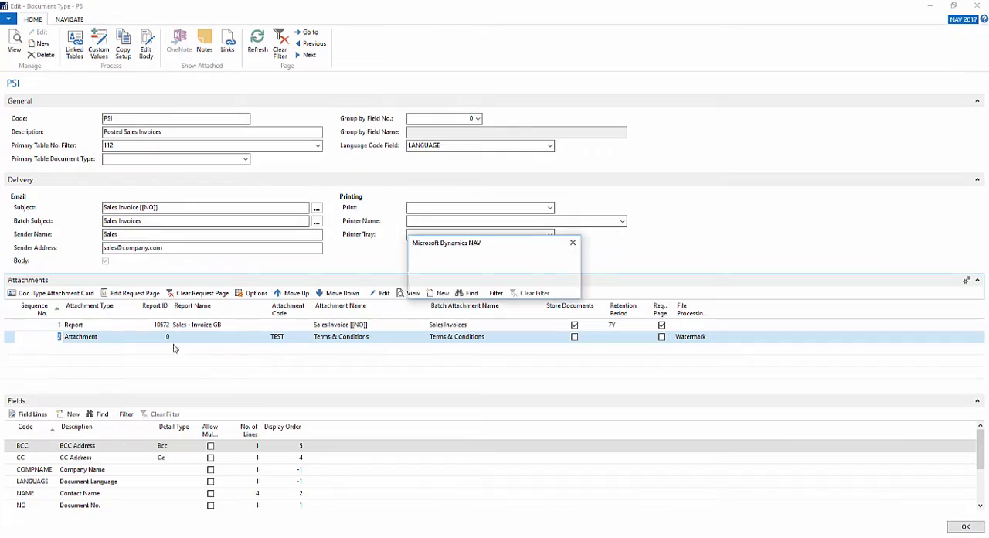
{"action": "left_click", "coordinate": [510, 286]}
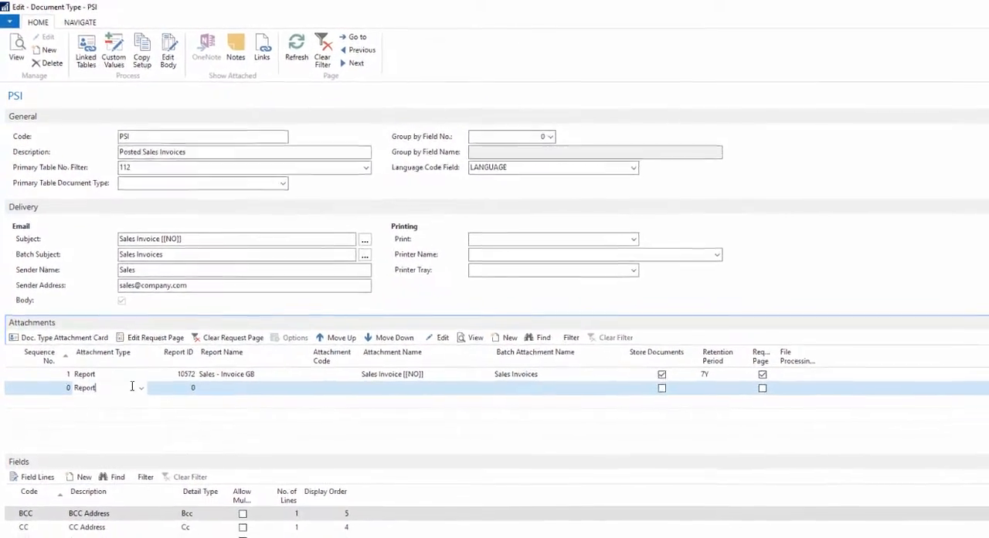
- Add a new line of type Attachment below the Sales - Invoice GB report and open its attachment code lookup
{"action": "left_click", "coordinate": [141, 387]}
{"action": "left_click", "coordinate": [95, 418]}
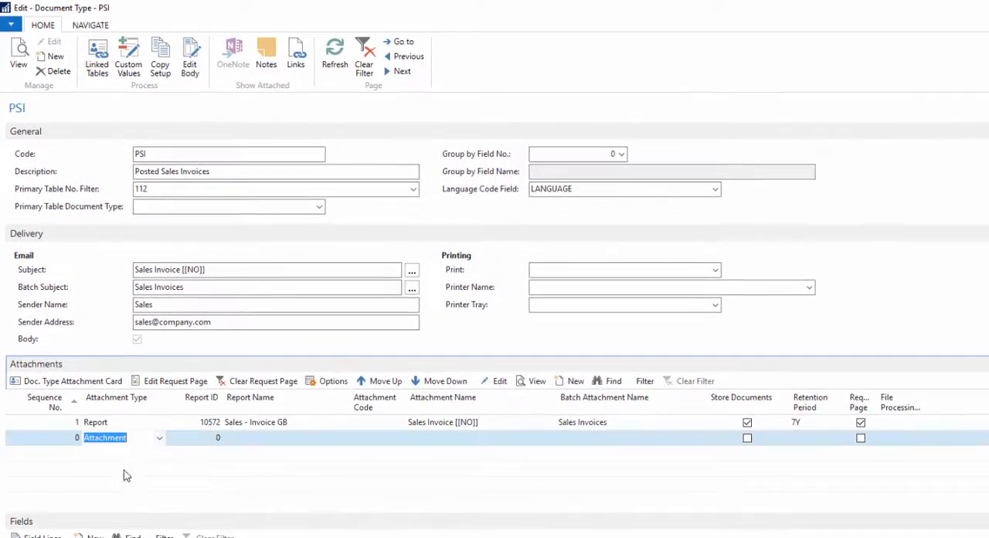
{"action": "left_click", "coordinate": [209, 439]}
{"action": "left_click", "coordinate": [378, 439]}
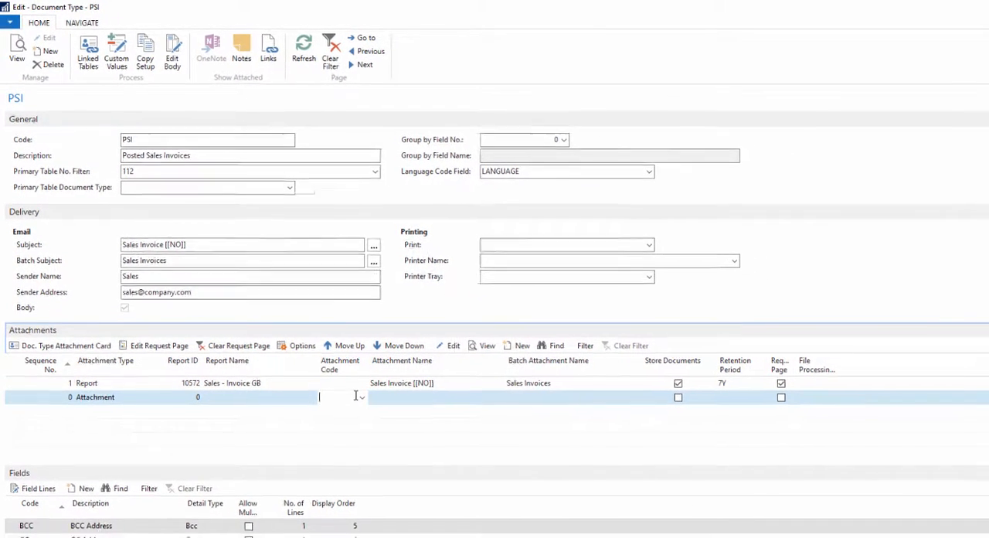
{"action": "left_click", "coordinate": [360, 396]}
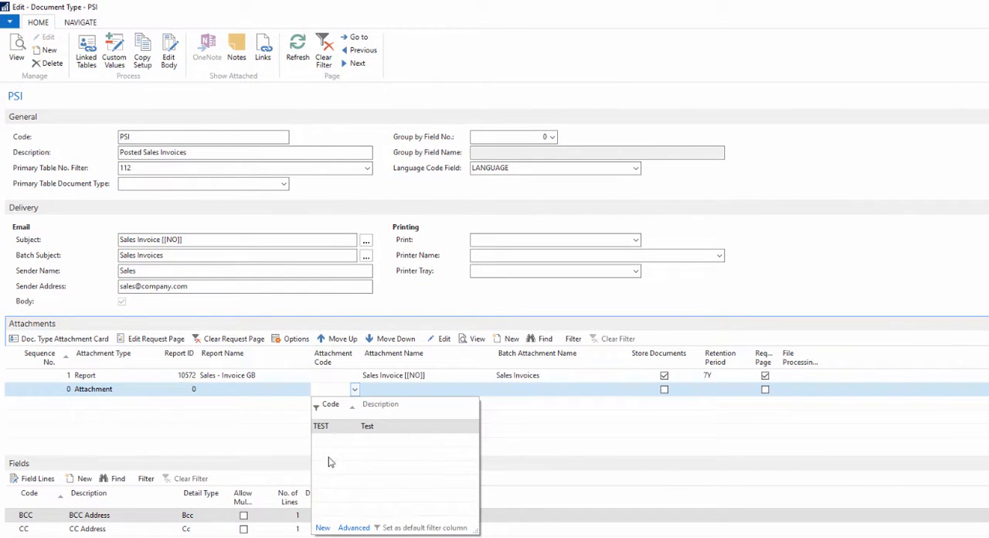
- Create a new attachment record with the code COPY and the description copy
{"action": "left_click", "coordinate": [323, 528]}
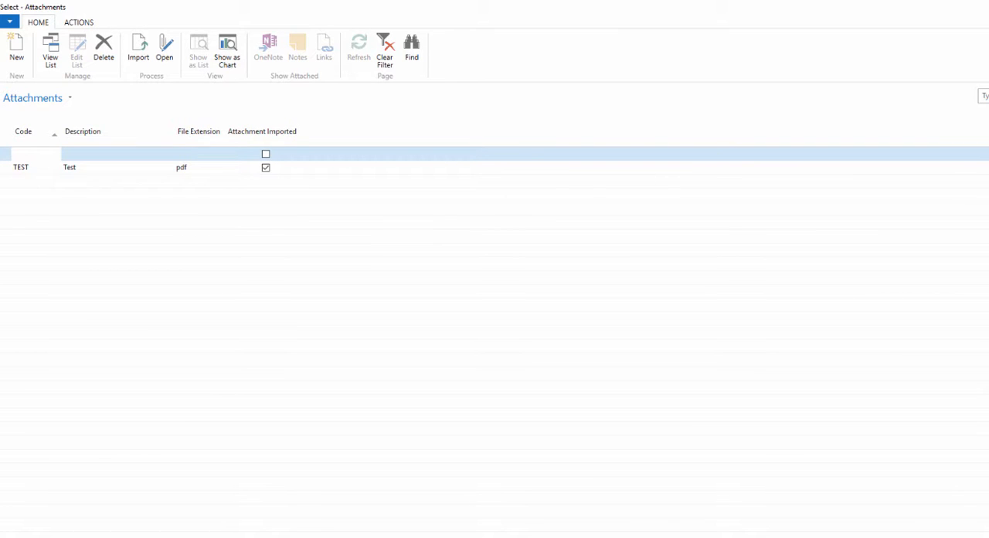
{"action": "type", "text": "Copy"}
{"action": "key", "text": "Tab"}
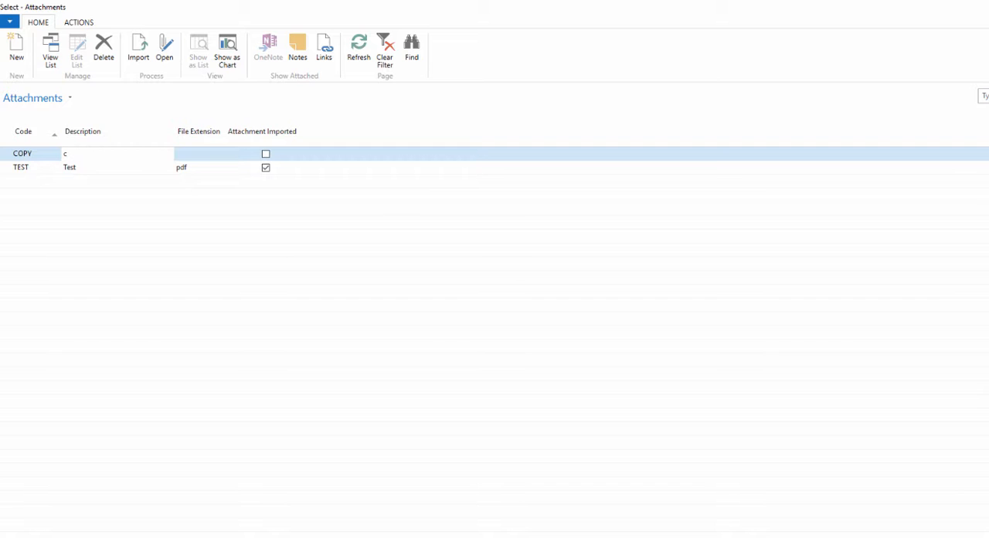
{"action": "type", "text": "y"}
{"action": "key", "text": "Tab"}
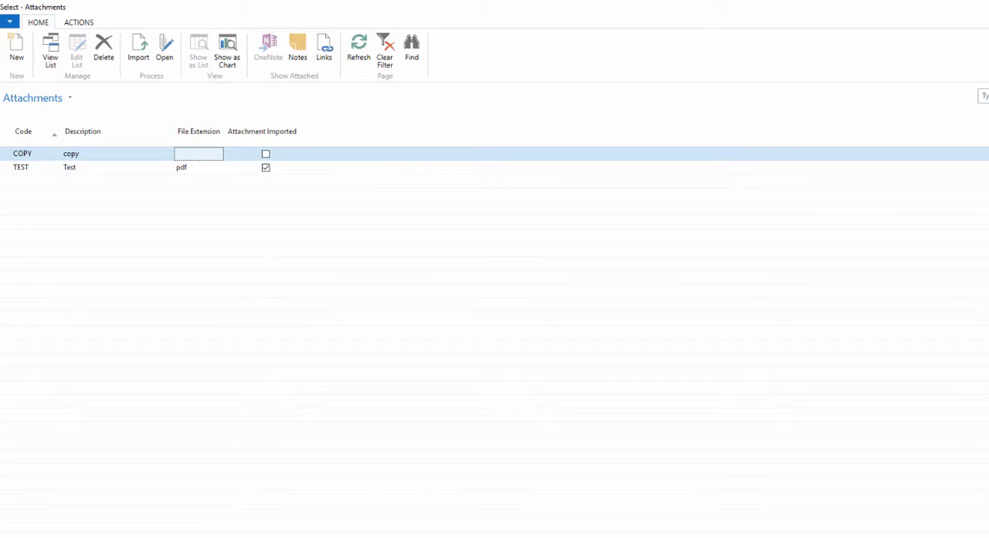
- Import Copy.pdf from Documents into the COPY attachment record and choose that record for the new line
{"action": "left_click", "coordinate": [139, 60]}
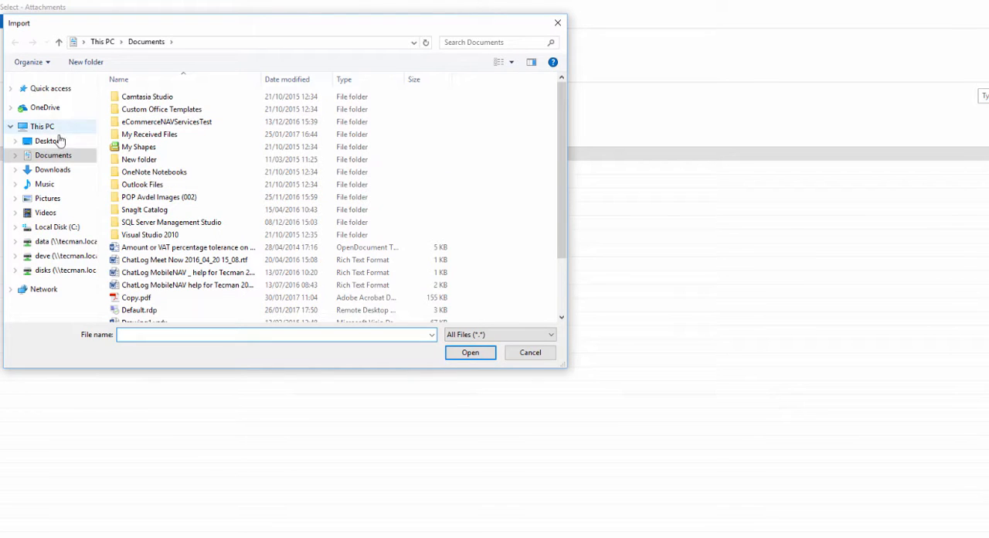
{"action": "left_click", "coordinate": [142, 300]}
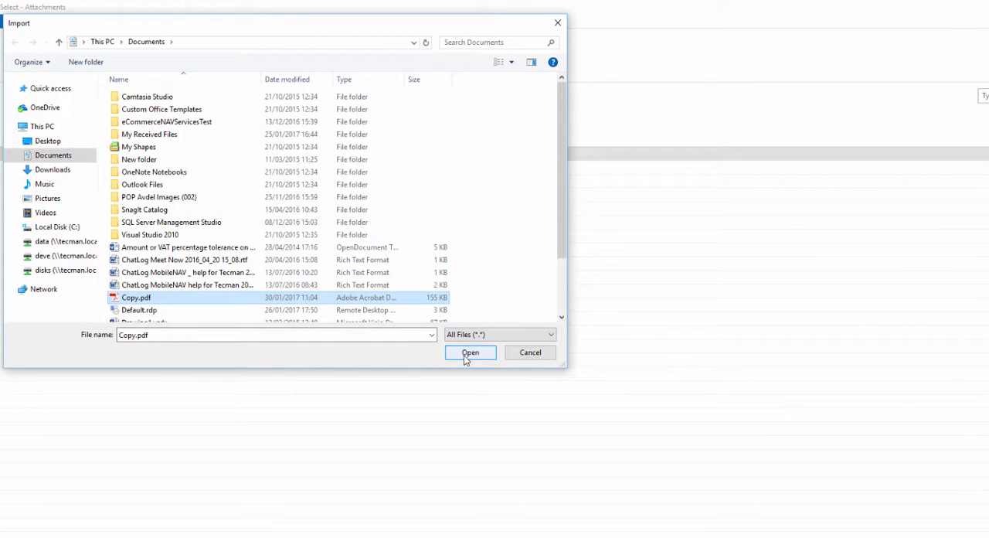
{"action": "left_click", "coordinate": [466, 357]}
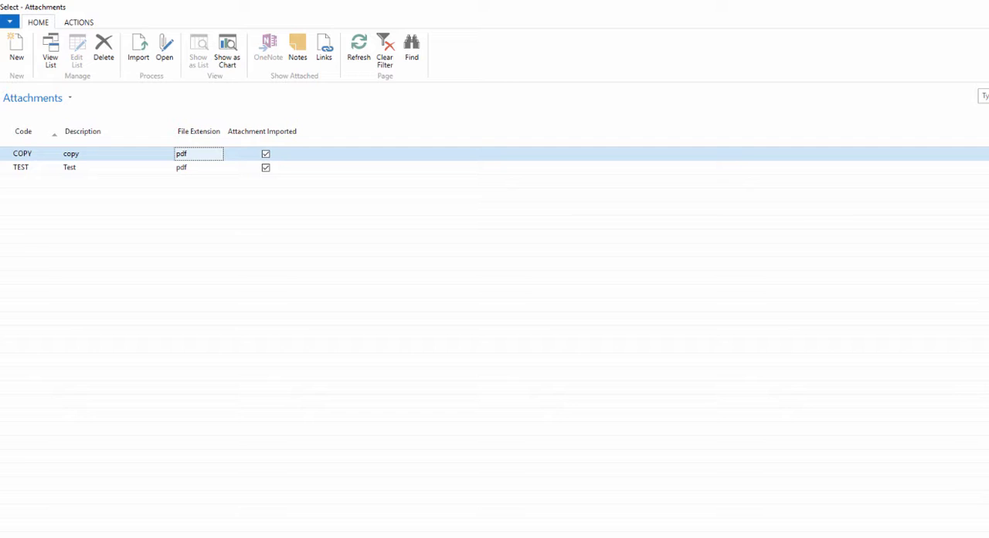
{"action": "key", "text": "Return"}
- Set the copy attachment line's file processing to Watermark
{"action": "left_click", "coordinate": [393, 391]}
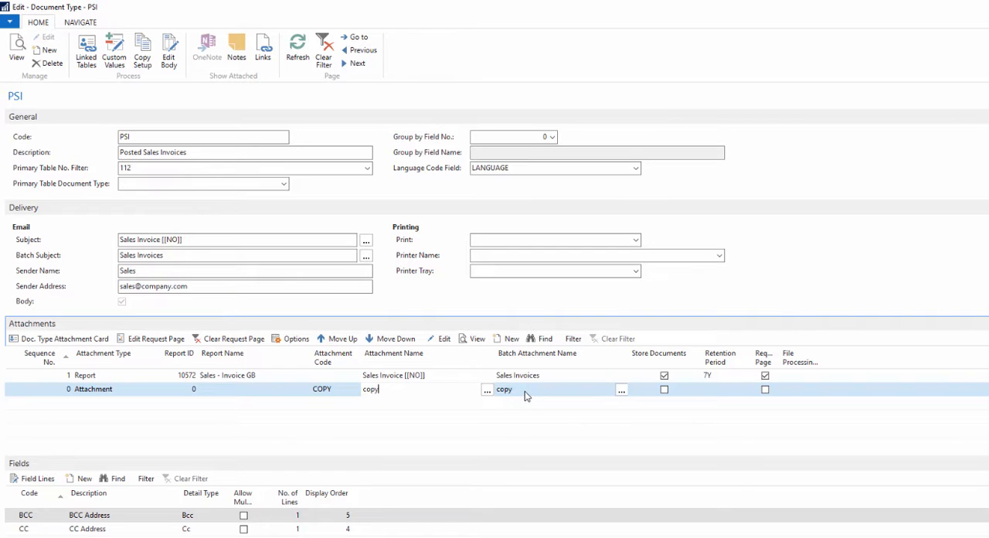
{"action": "left_click", "coordinate": [817, 390]}
{"action": "left_click", "coordinate": [823, 389]}
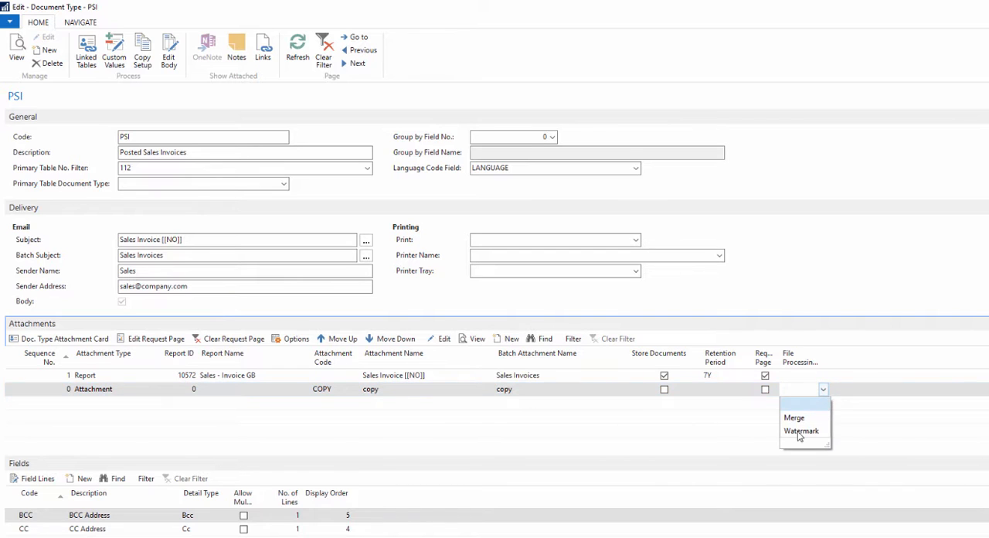
{"action": "left_click", "coordinate": [796, 431]}
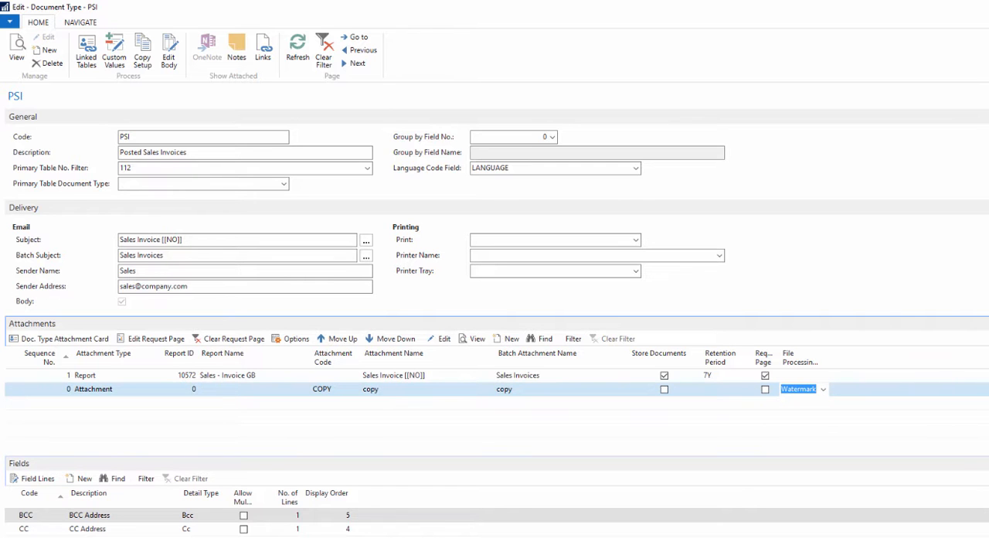
- Leave the document type setup and return to the Posted Sales Invoices list
{"action": "key", "text": "alt+Tab"}
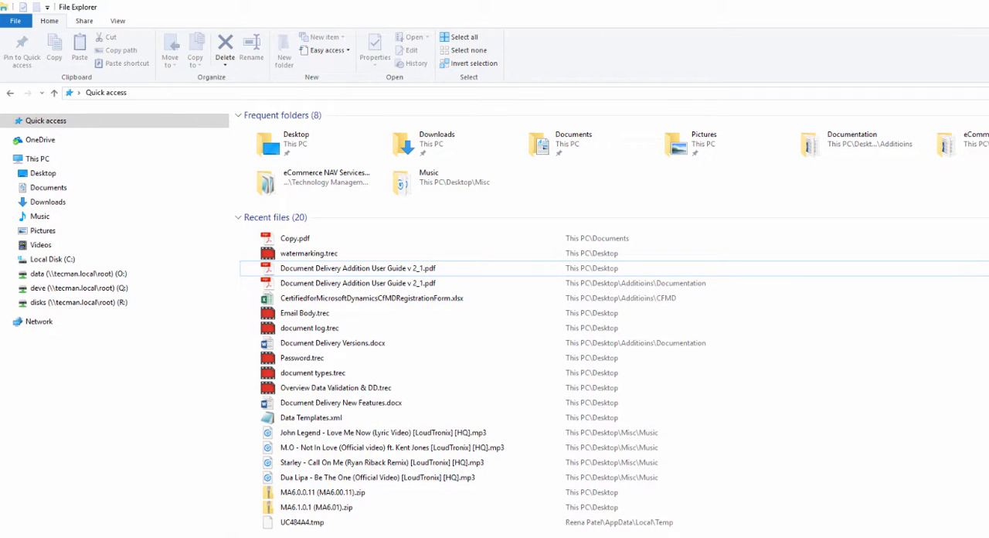
{"action": "key", "text": "alt+Tab"}
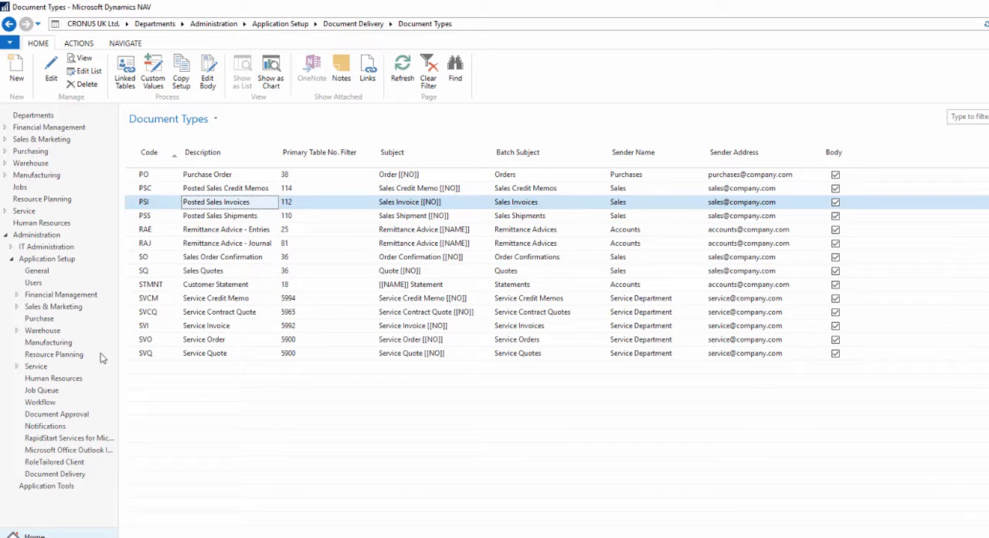
{"action": "left_click", "coordinate": [55, 537]}
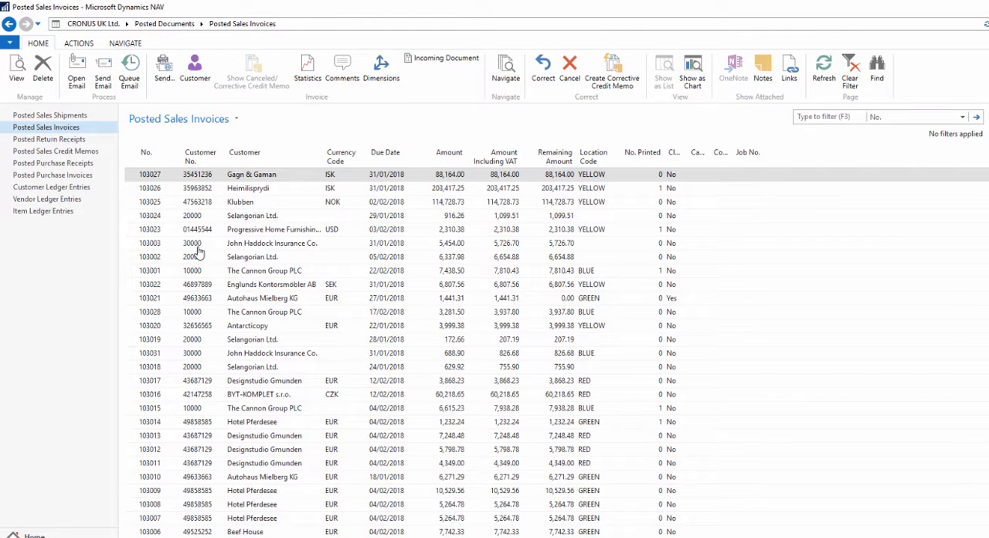
- Open an email for The Cannon Group PLC's posted sales invoice due 22/02/2018 and unlock its attached PDF with the document open password
{"action": "left_click", "coordinate": [191, 271]}
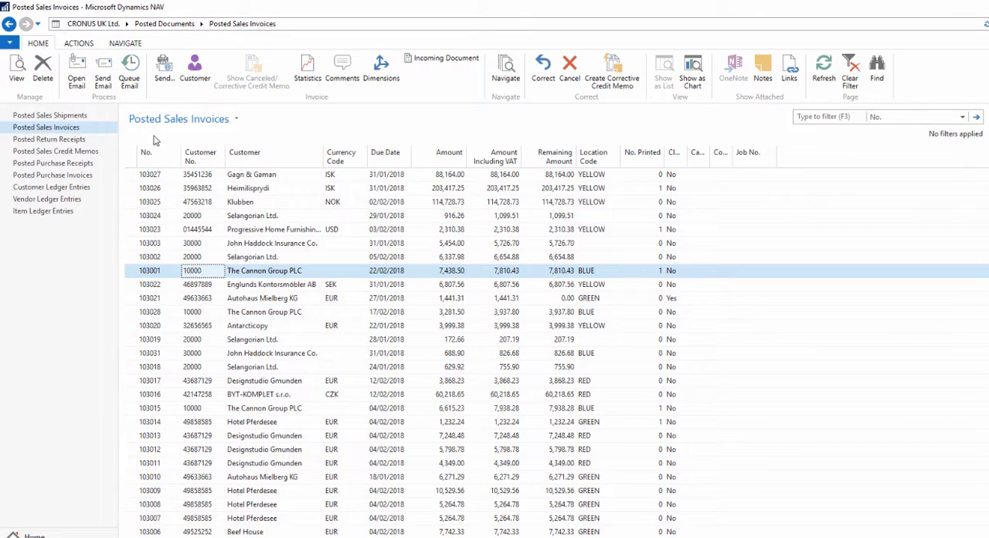
{"action": "left_click", "coordinate": [76, 73]}
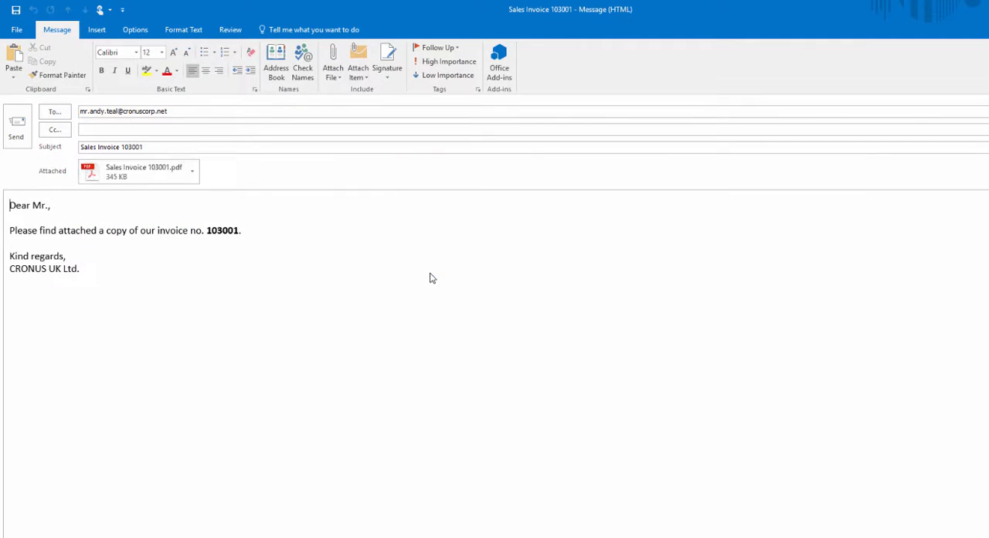
{"action": "double_click", "coordinate": [132, 182]}
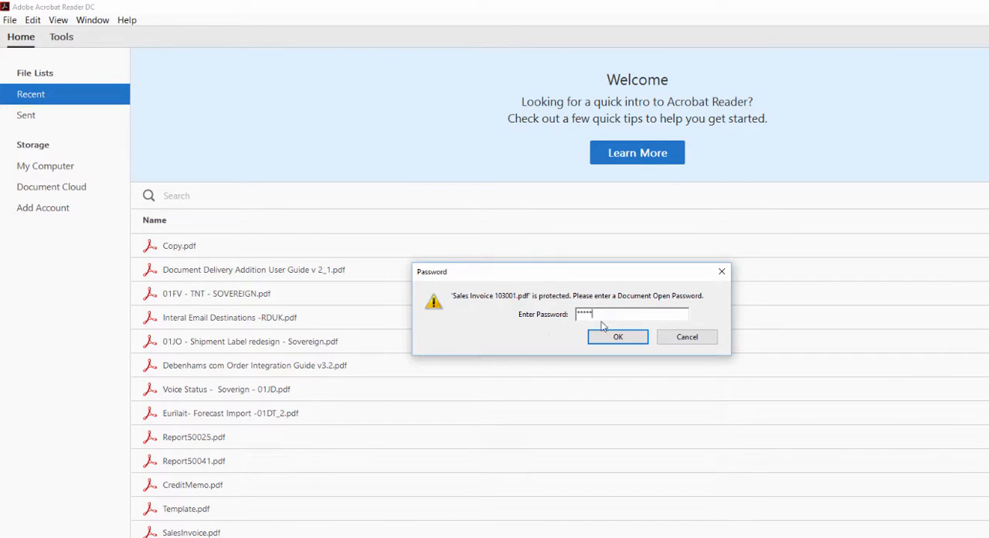
{"action": "left_click", "coordinate": [612, 341]}
- Examine the attached sales invoice from header to totals to check how the Copy watermark is applied
{"action": "scroll", "coordinate": [599, 330], "scroll_direction": "down", "scroll_amount": 2}
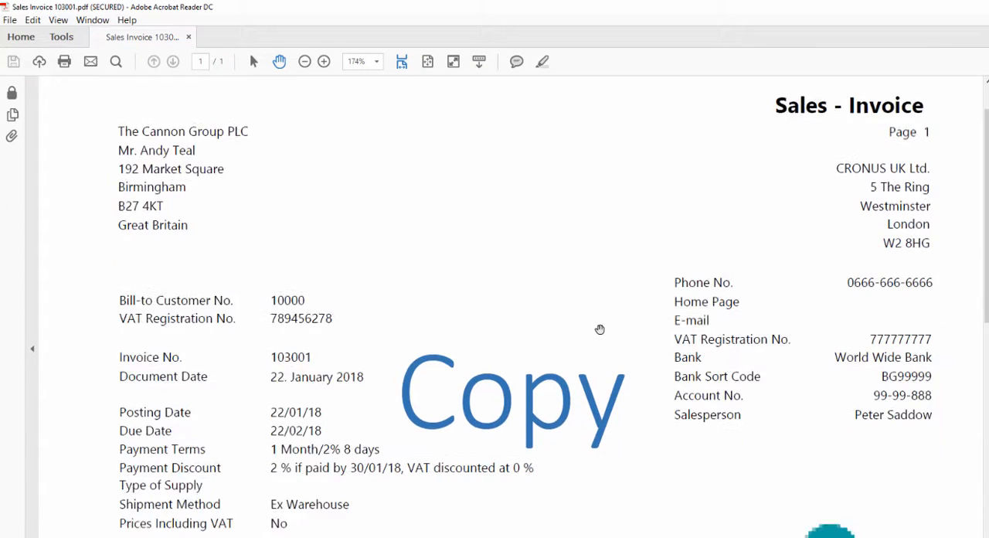
{"action": "scroll", "coordinate": [600, 330], "scroll_direction": "down", "scroll_amount": 10}
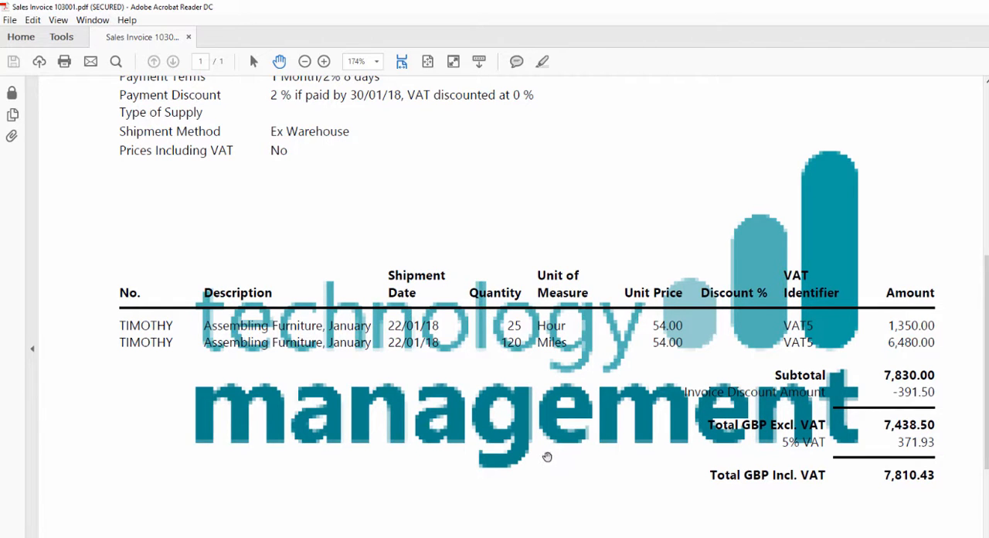
{"action": "scroll", "coordinate": [539, 456], "scroll_direction": "up", "scroll_amount": 5}
{"action": "scroll", "coordinate": [576, 348], "scroll_direction": "up", "scroll_amount": 4}
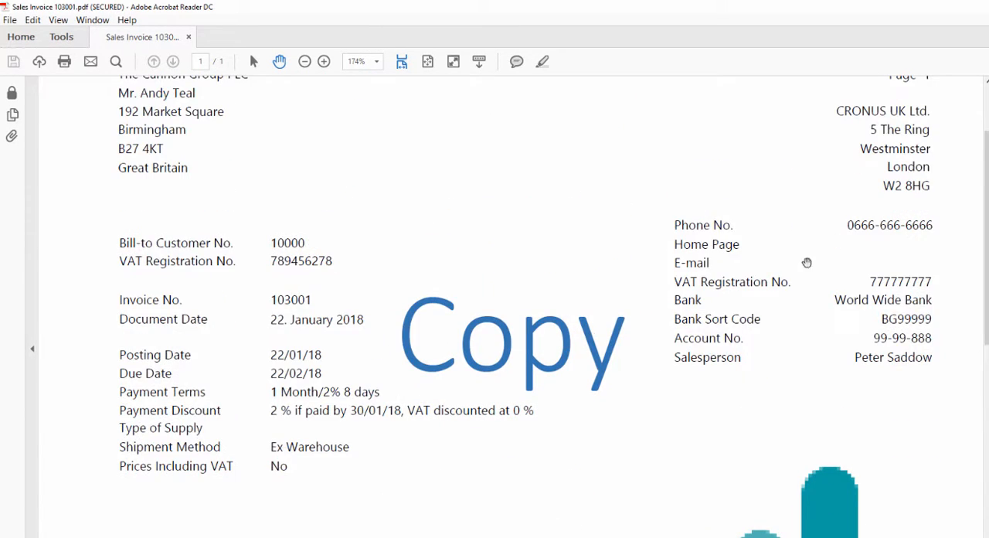
{"action": "scroll", "coordinate": [778, 217], "scroll_direction": "up", "scroll_amount": 1}
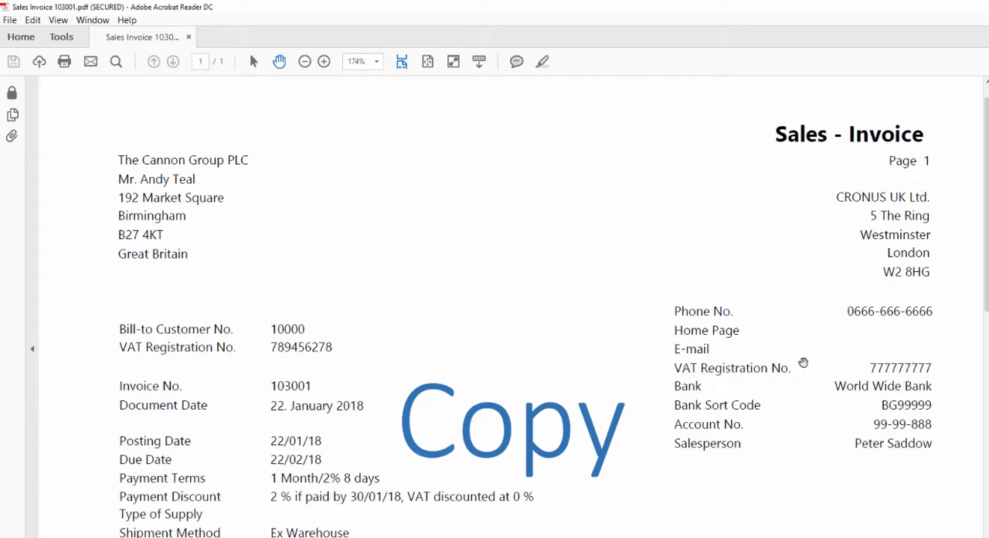